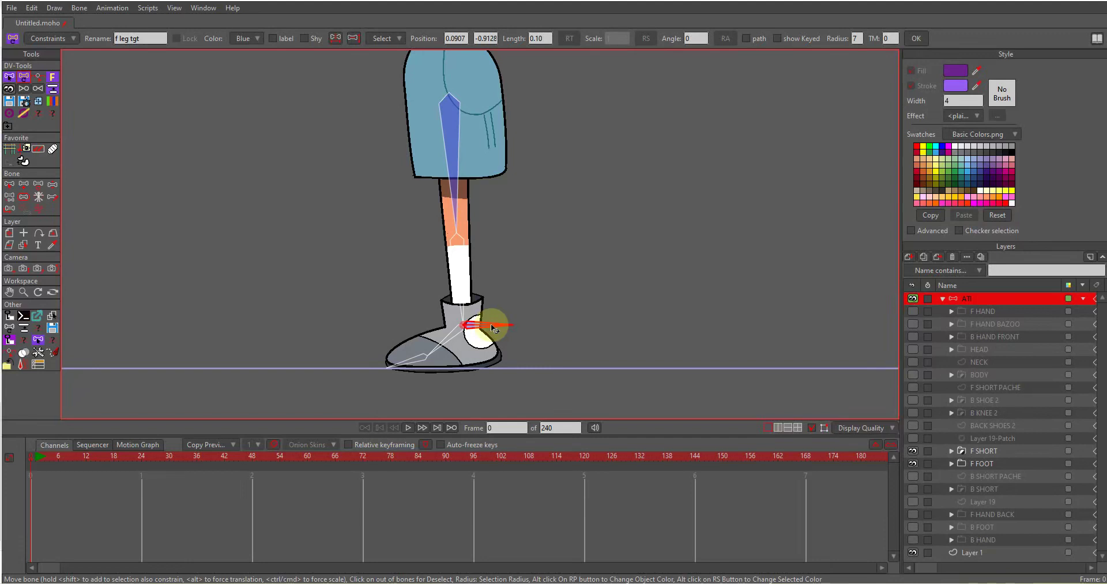
Tilt the f leg tgt bone at the ankle upward by about 11 degrees
mouse_move(495, 328)
mouse_down()
mouse_move(485, 267)
mouse_move(494, 311)
mouse_move(508, 316)
mouse_up()
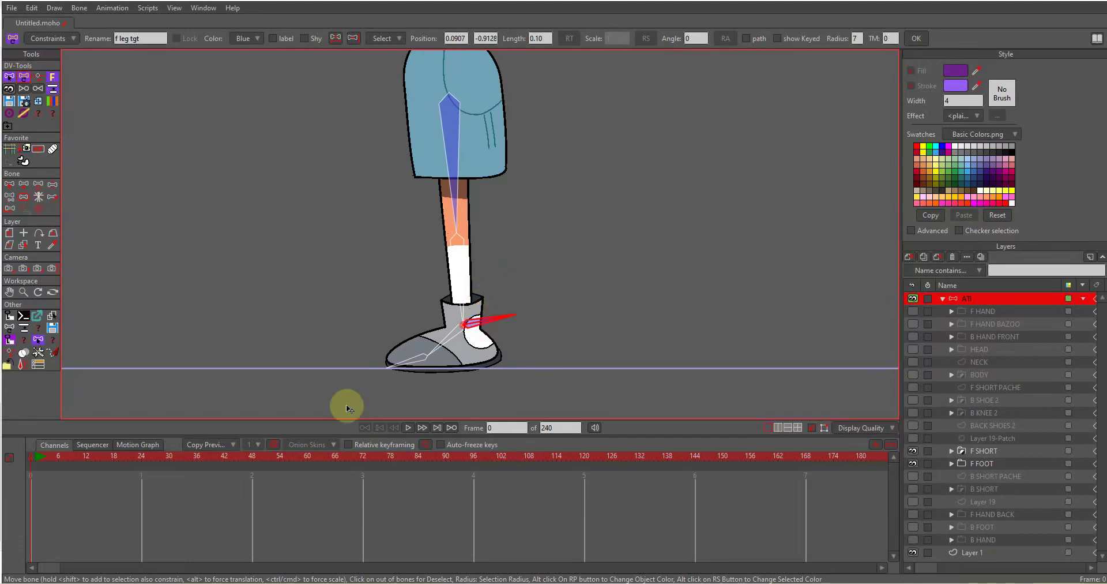
Test-pose the leg target and f toe bones at frame 24, delete those keys and return to frame 0
drag(135, 455, 141, 458)
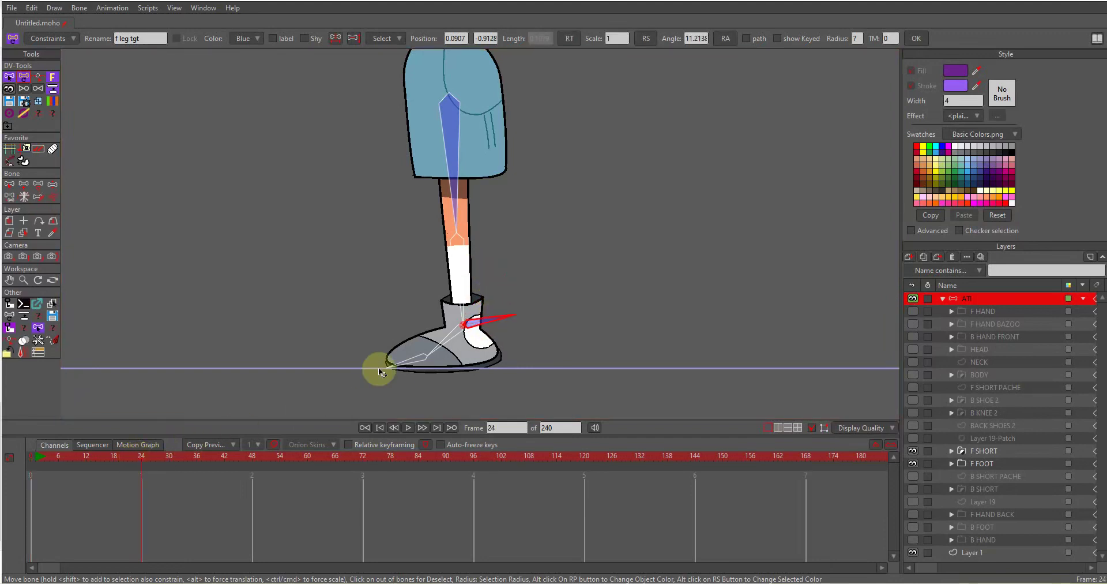
drag(495, 317, 378, 378)
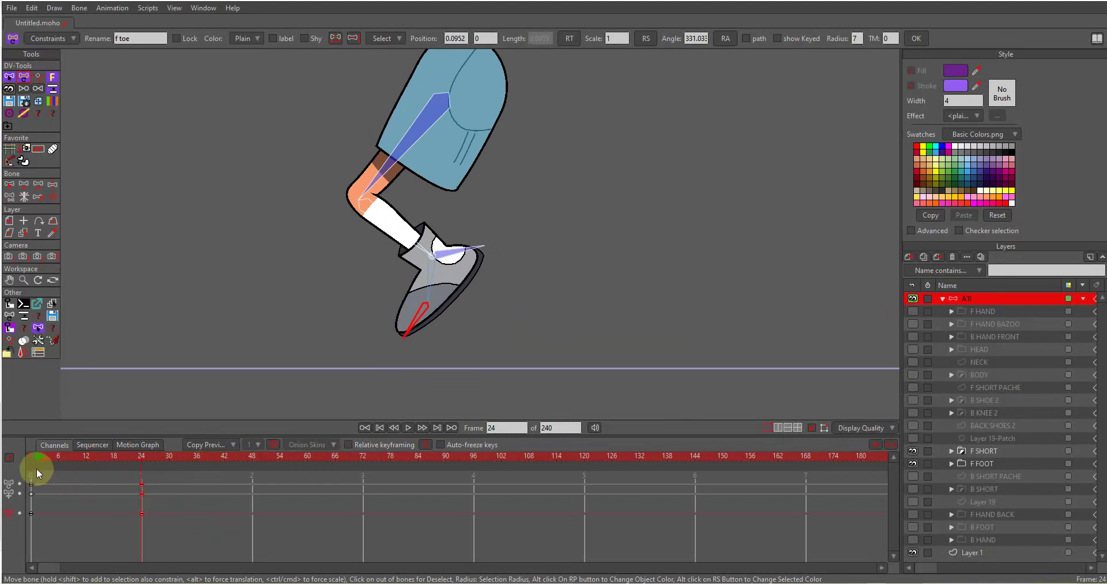
key(Delete)
click(27, 455)
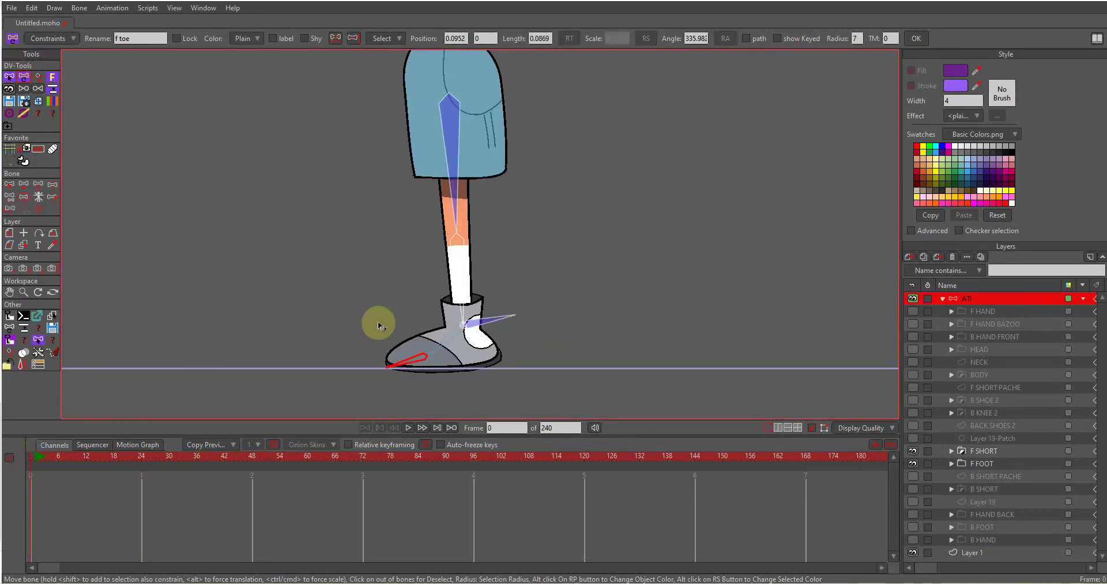
Try adding a bone from the back of the heel to the ankle joint, undo it and clear the bone selection
scroll(378, 242, down, 3)
scroll(378, 266, up, 4)
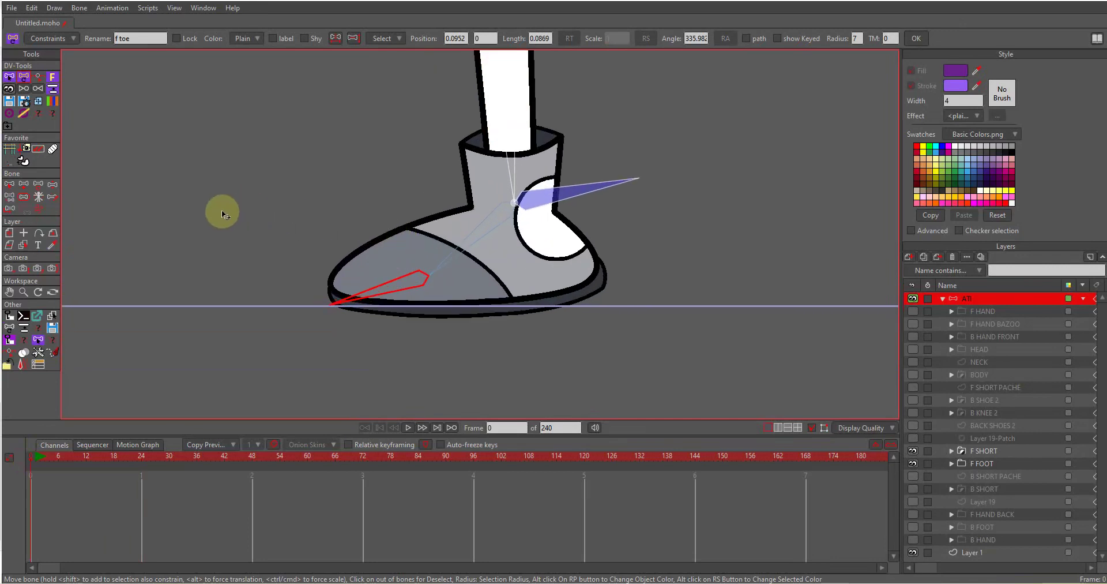
click(27, 187)
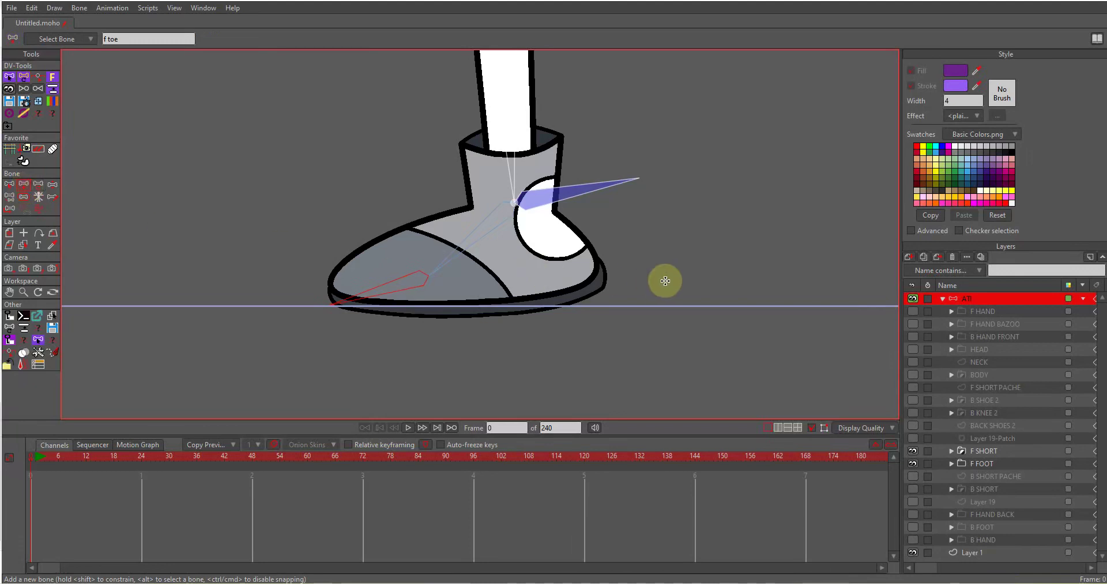
scroll(663, 276, up, 2)
scroll(646, 288, up, 3)
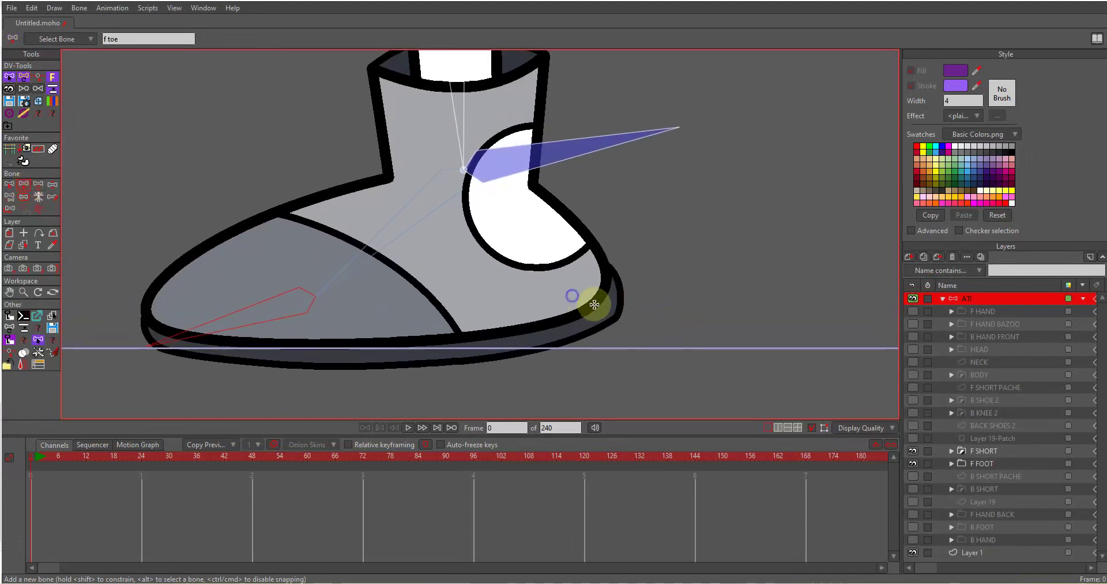
scroll(622, 307, up, 1)
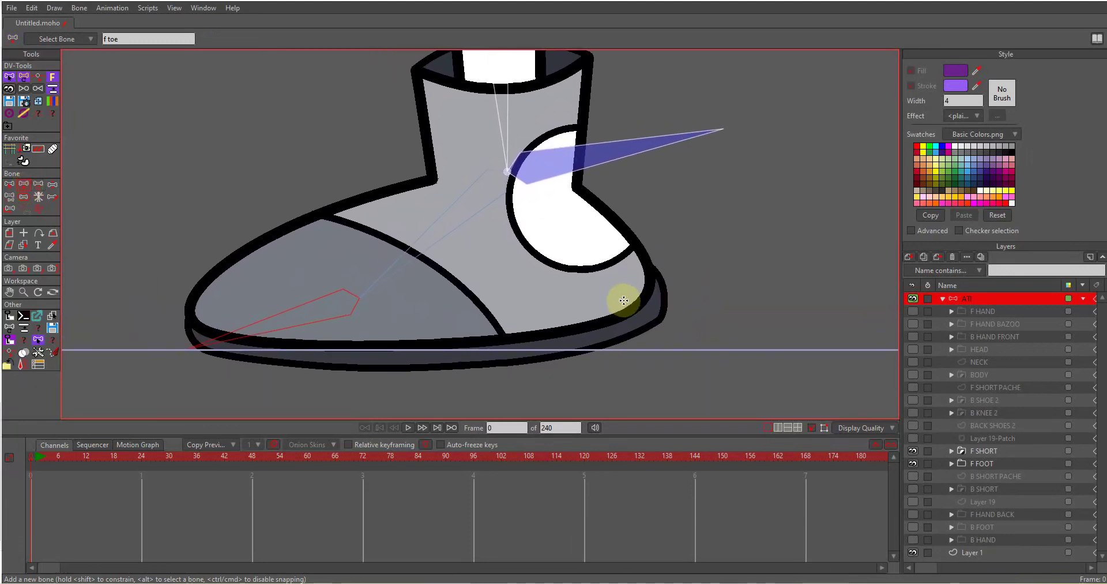
drag(663, 321, 507, 172)
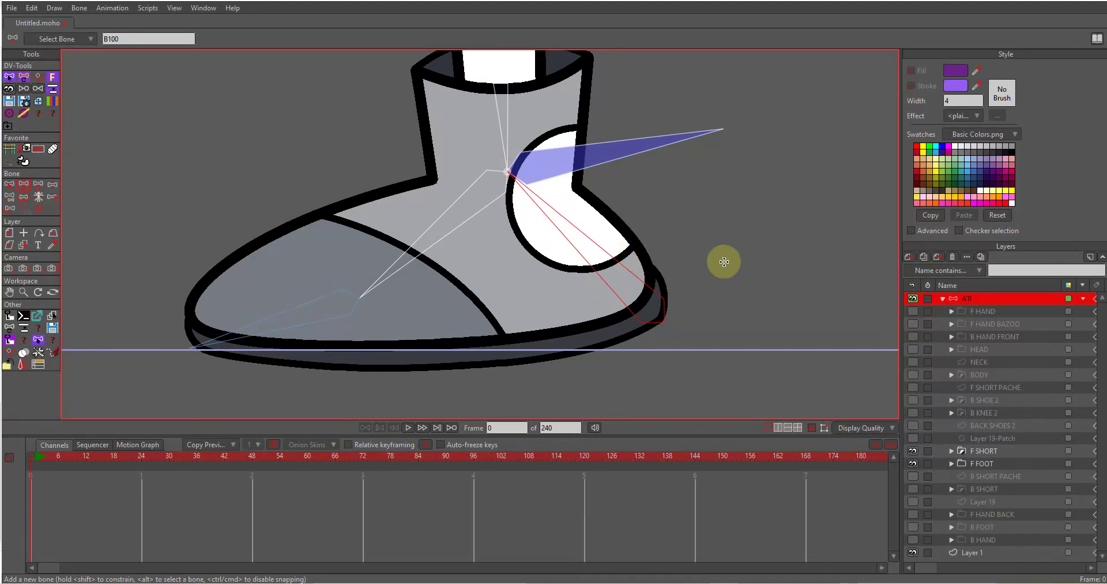
key(ctrl+z)
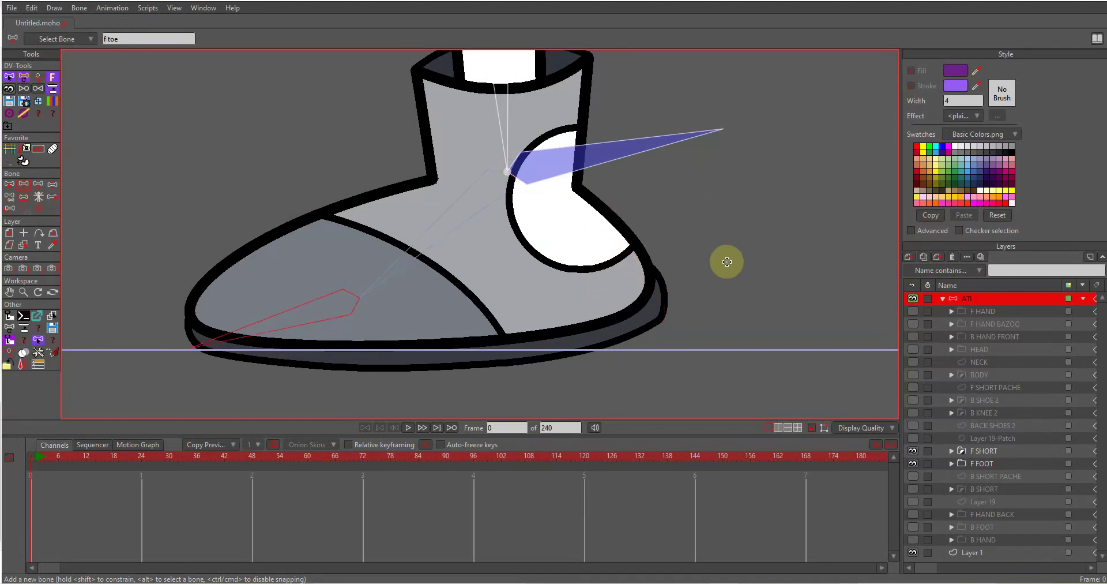
key(ctrl+z)
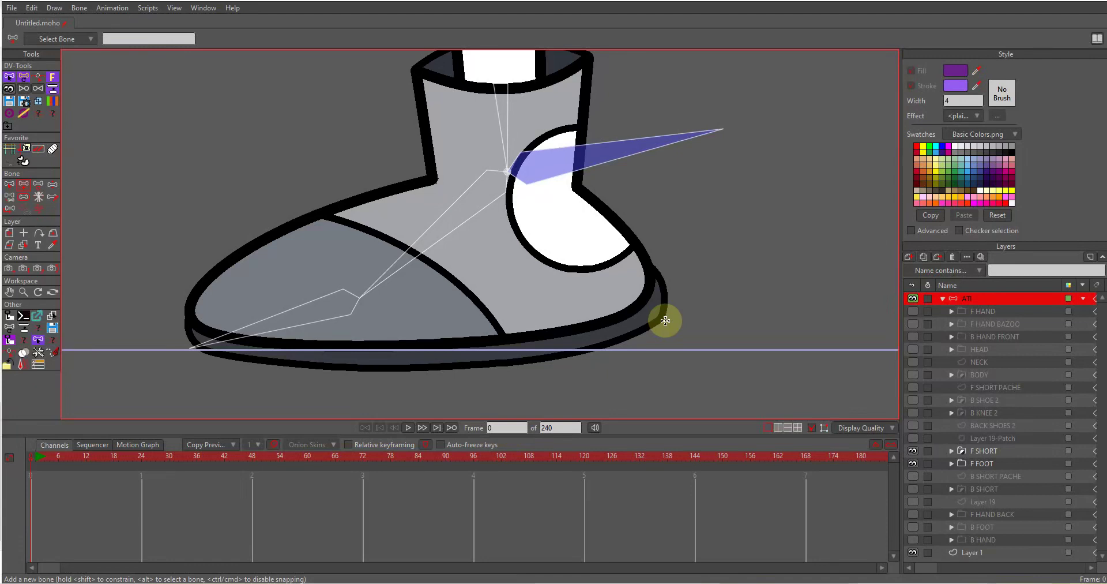
Draw three chained bones: back of the heel to ankle joint, toe tip to ball of the foot, and ball toward the heel
drag(665, 321, 507, 171)
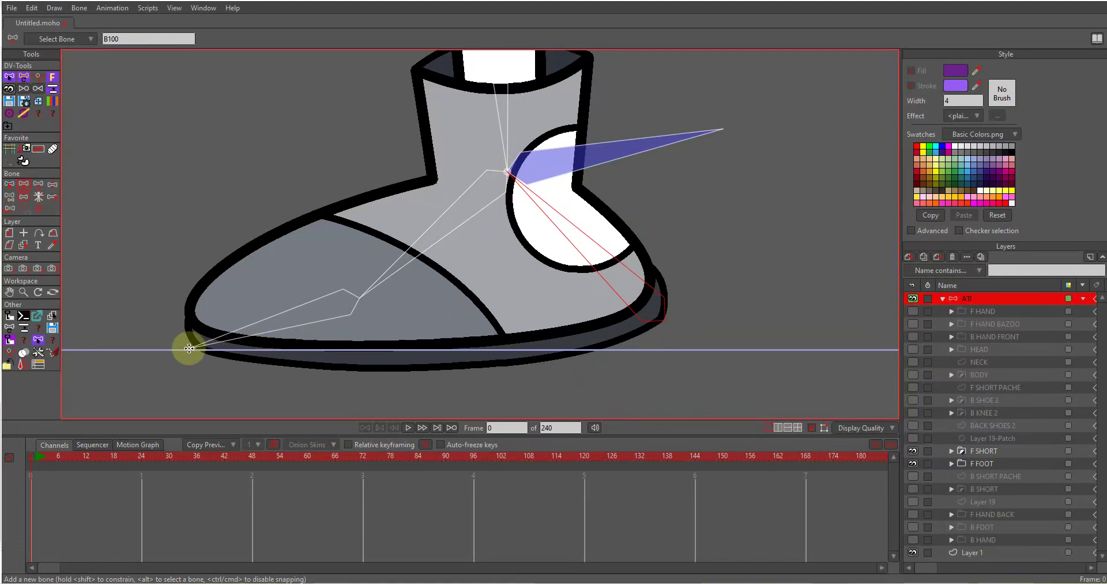
drag(189, 349, 360, 299)
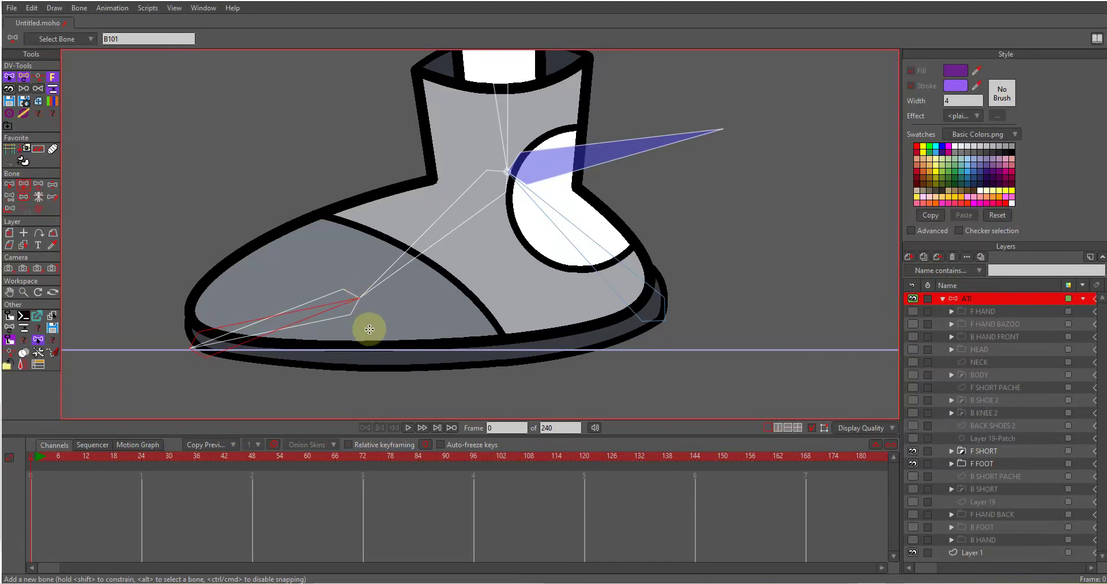
drag(360, 296, 553, 299)
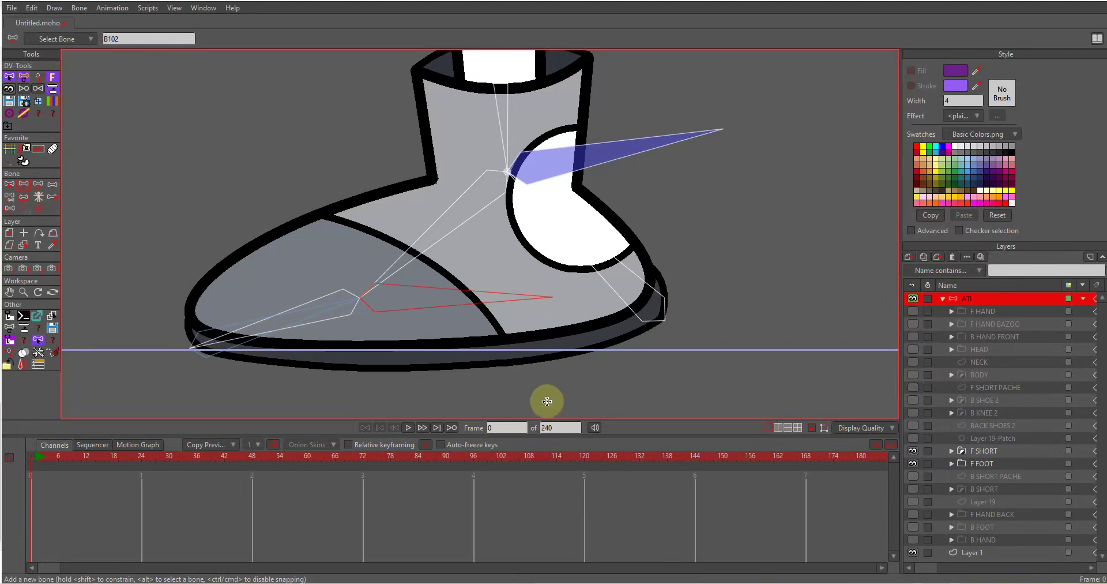
Reparent the f leg tgt bone to the new horizontal bone running from the ball of the foot toward the heel
click(19, 84)
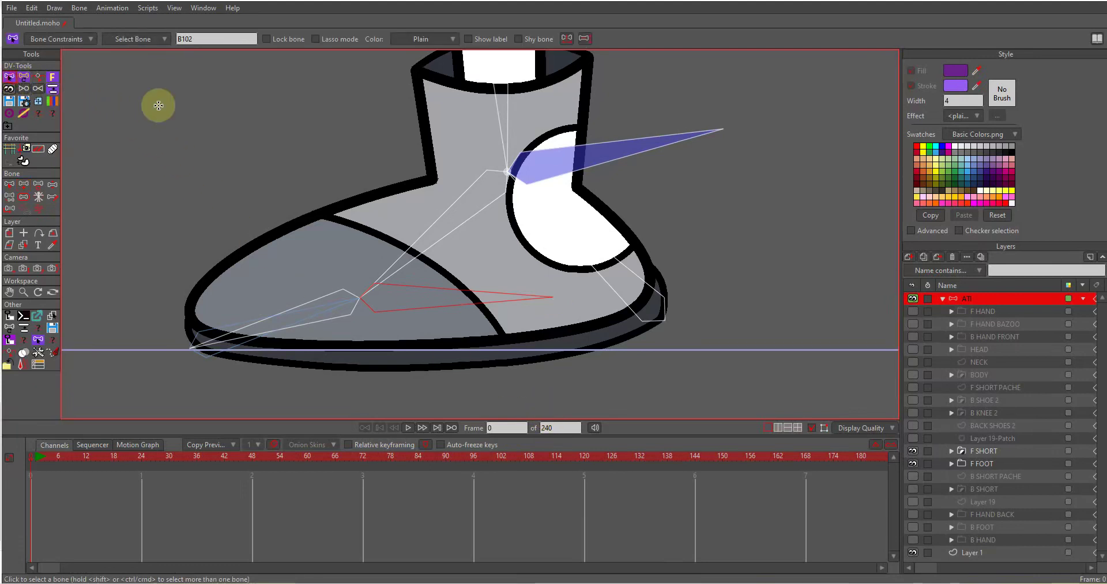
click(669, 135)
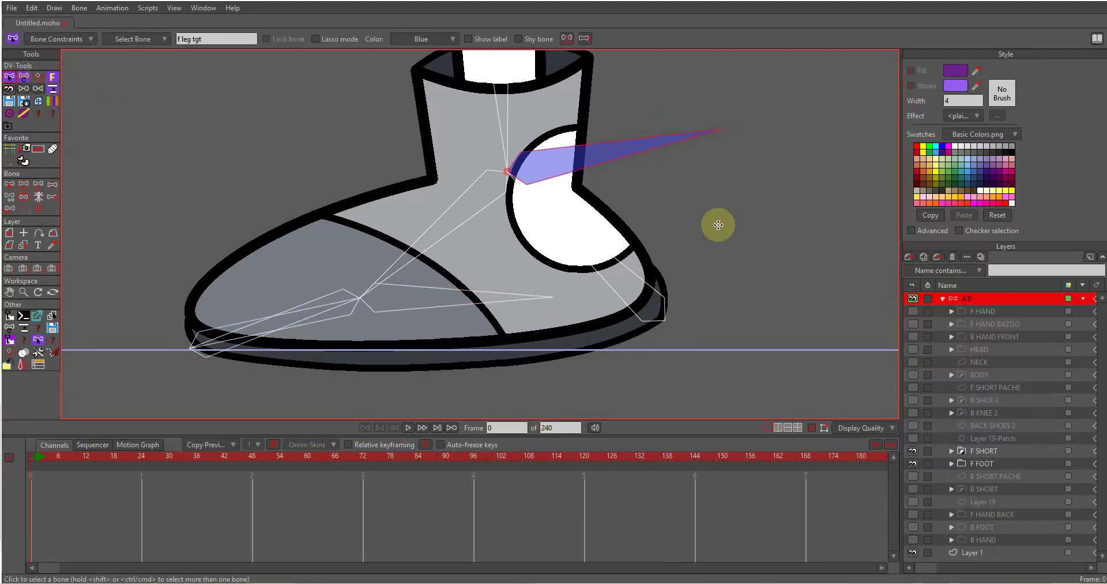
scroll(721, 227, down, 3)
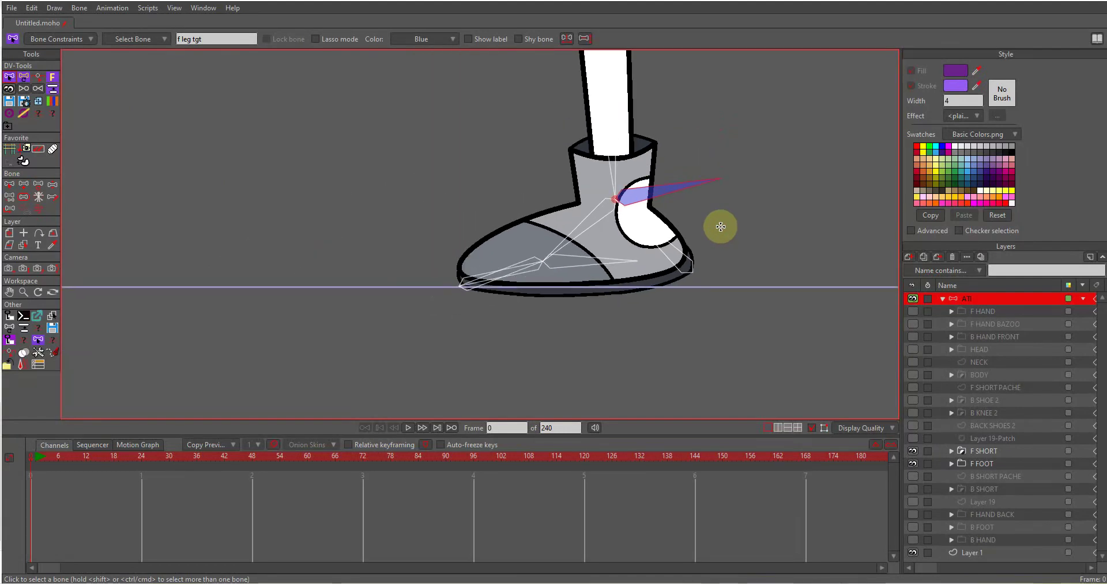
key(p)
scroll(623, 257, up, 2)
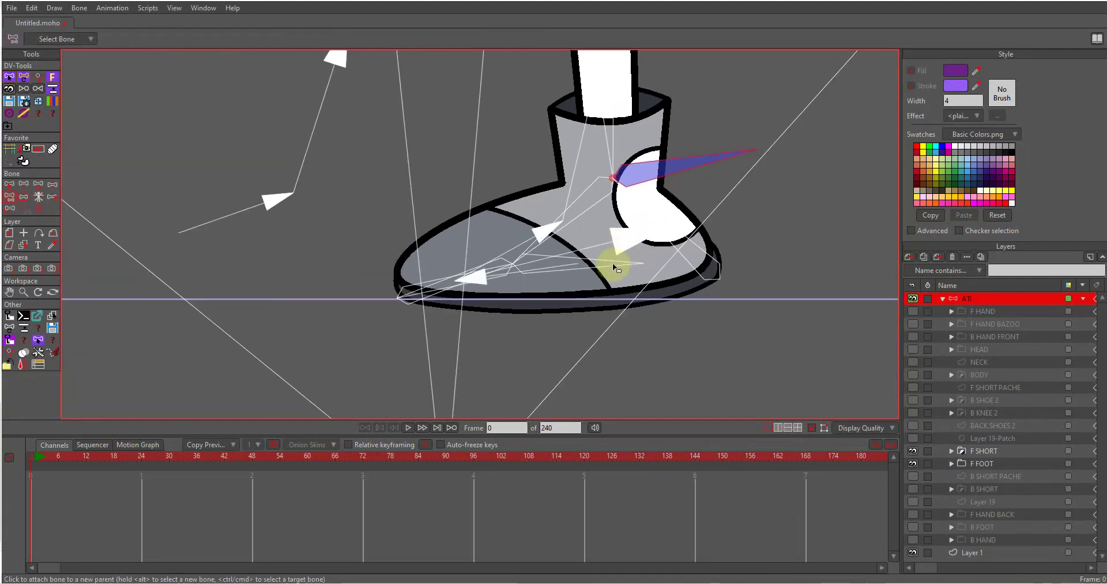
click(615, 267)
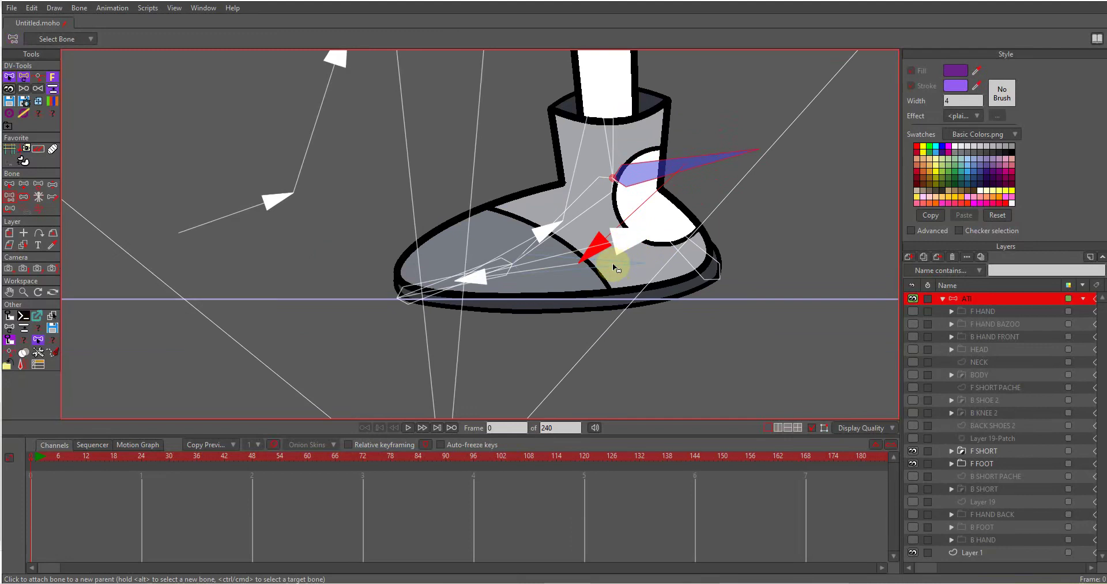
scroll(556, 292, up, 1)
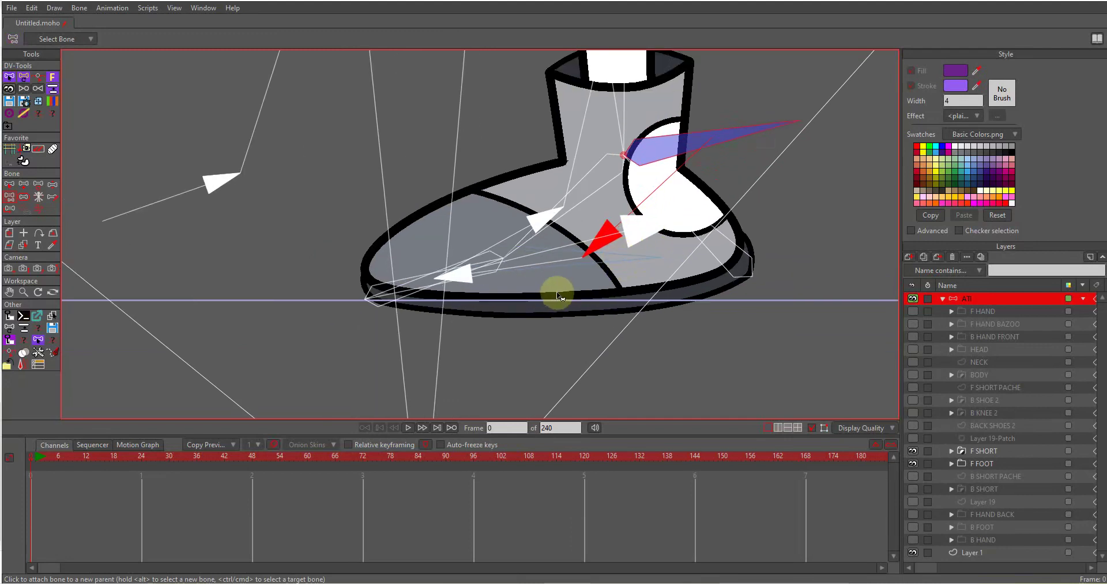
Rename the new bone running from the toe tip to the ball of the foot as "rev finger"
click(16, 85)
scroll(582, 241, up, 2)
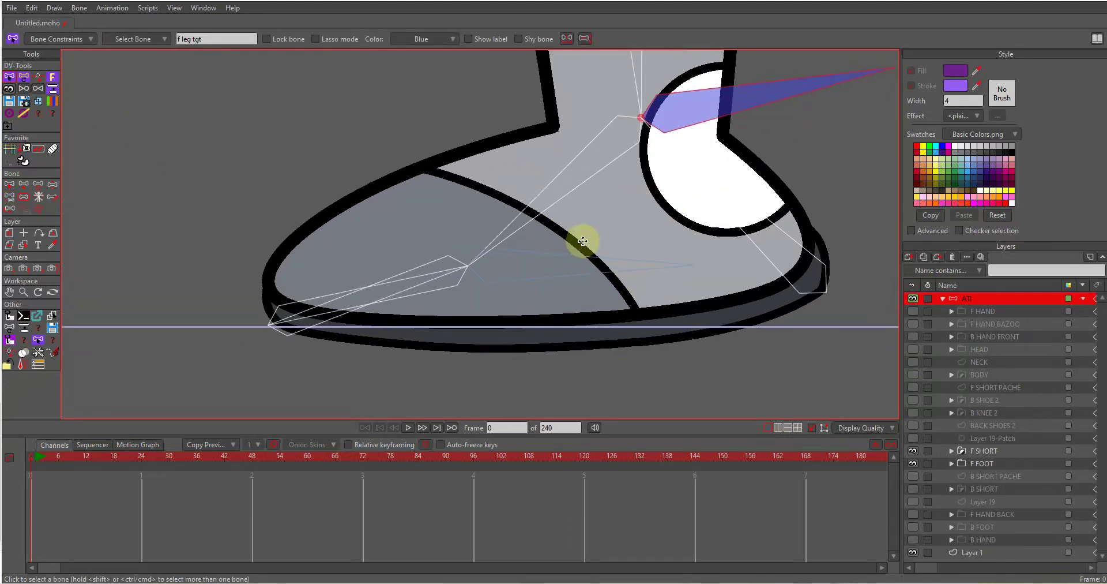
scroll(413, 298, up, 1)
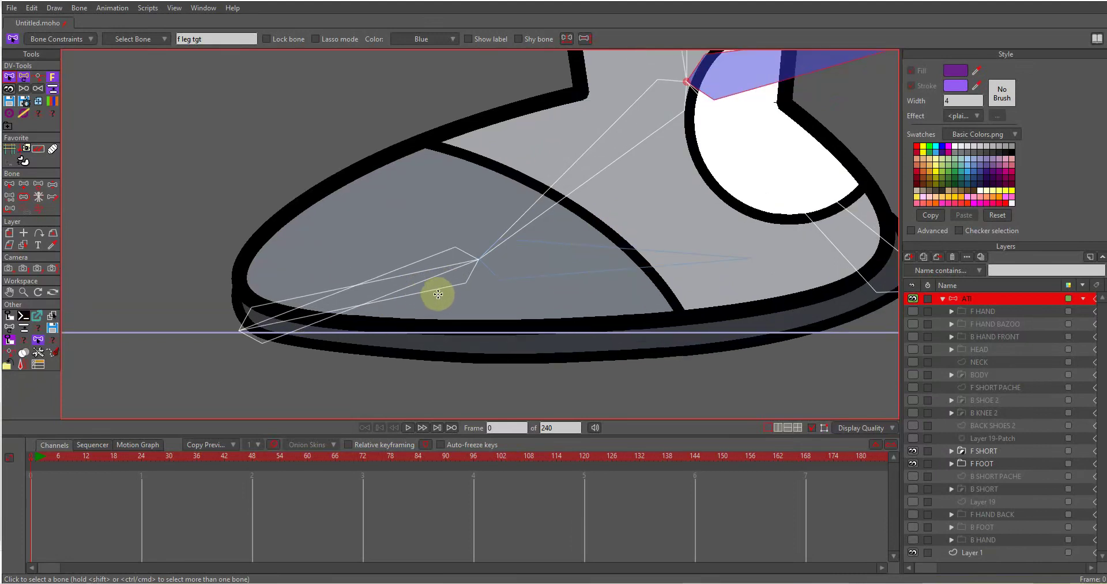
click(461, 284)
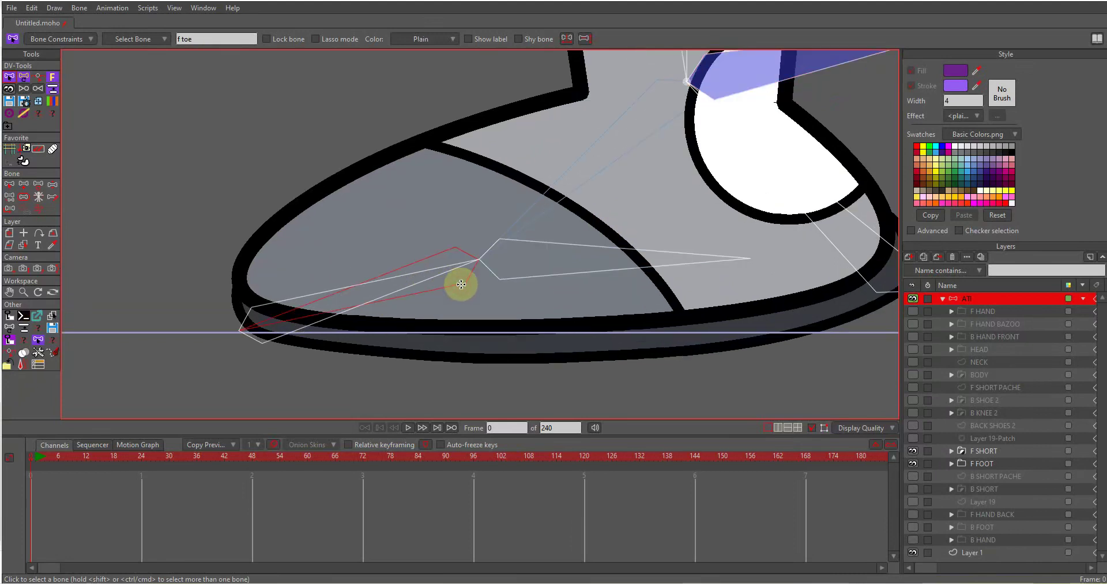
click(62, 39)
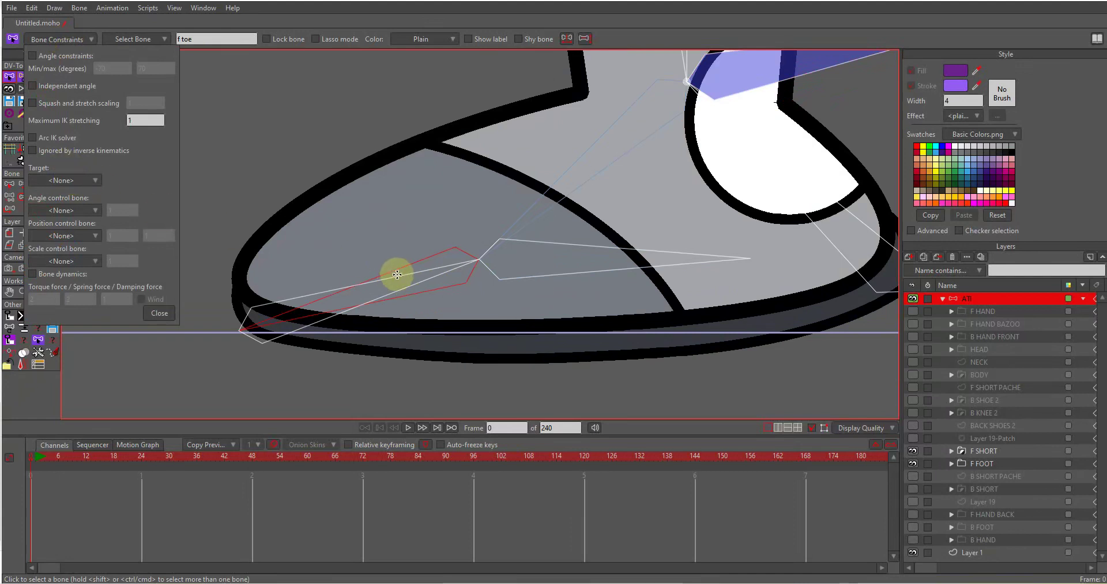
click(275, 302)
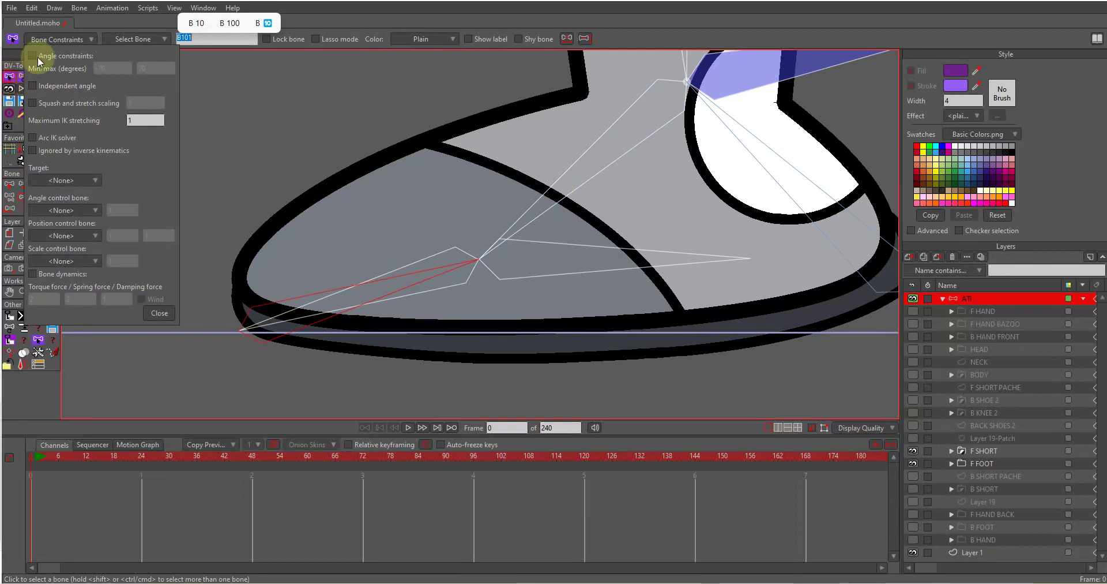
click(64, 38)
double_click(191, 39)
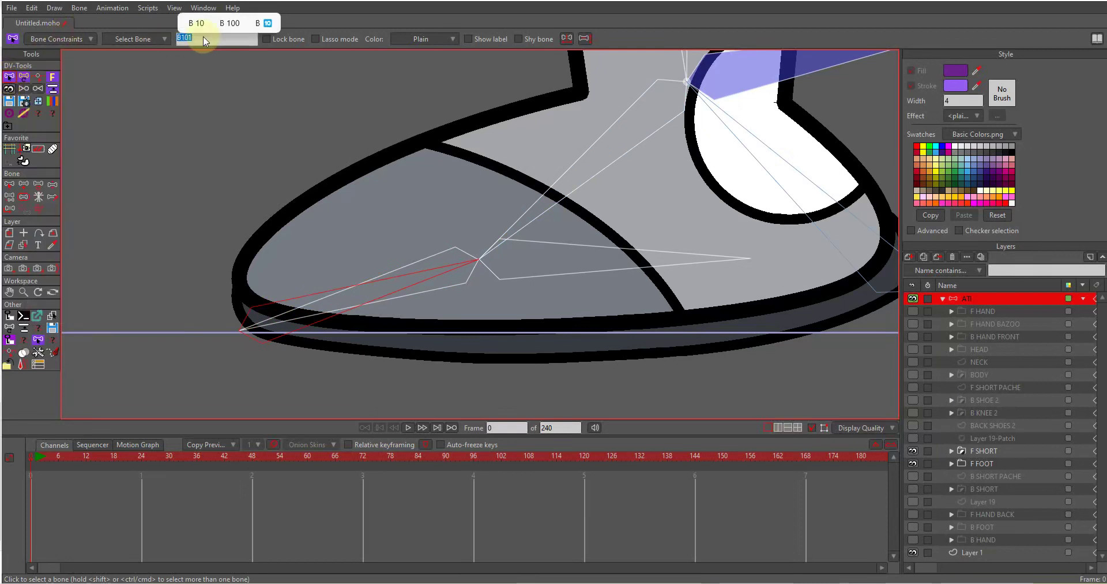
text(re)
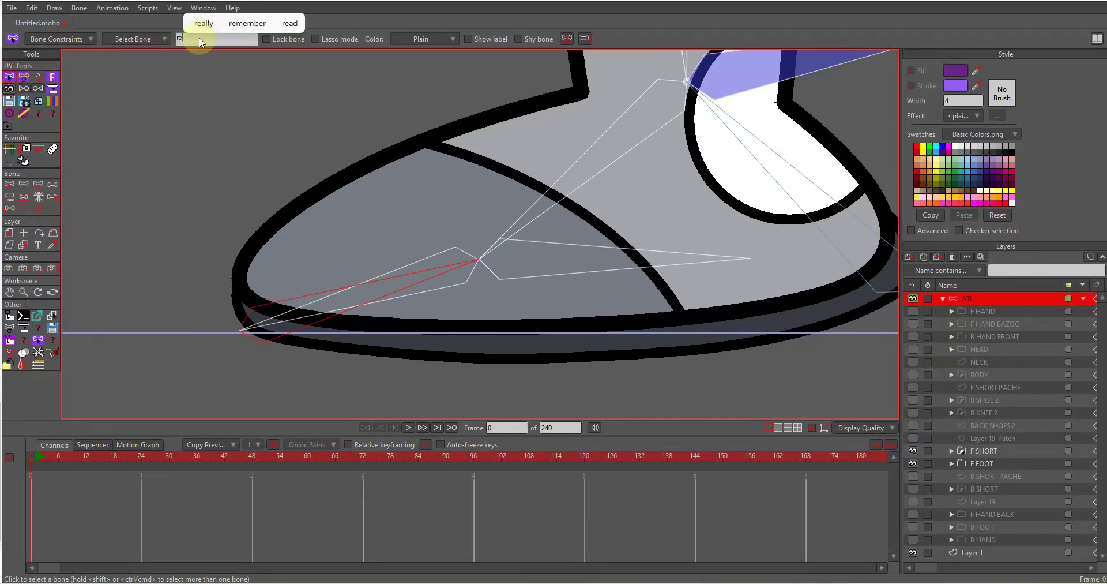
text(v fin)
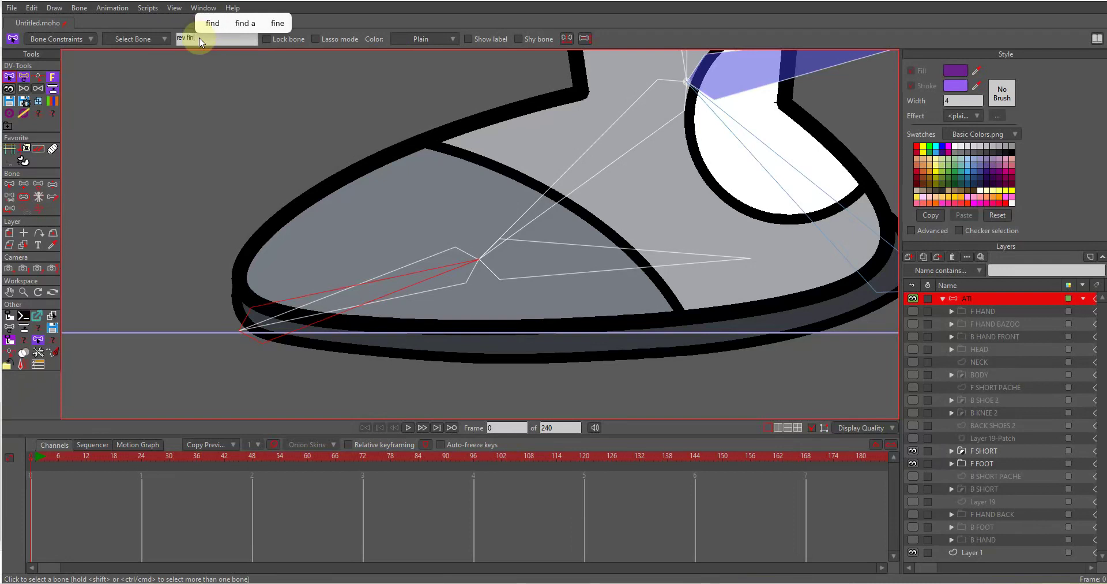
text(ger)
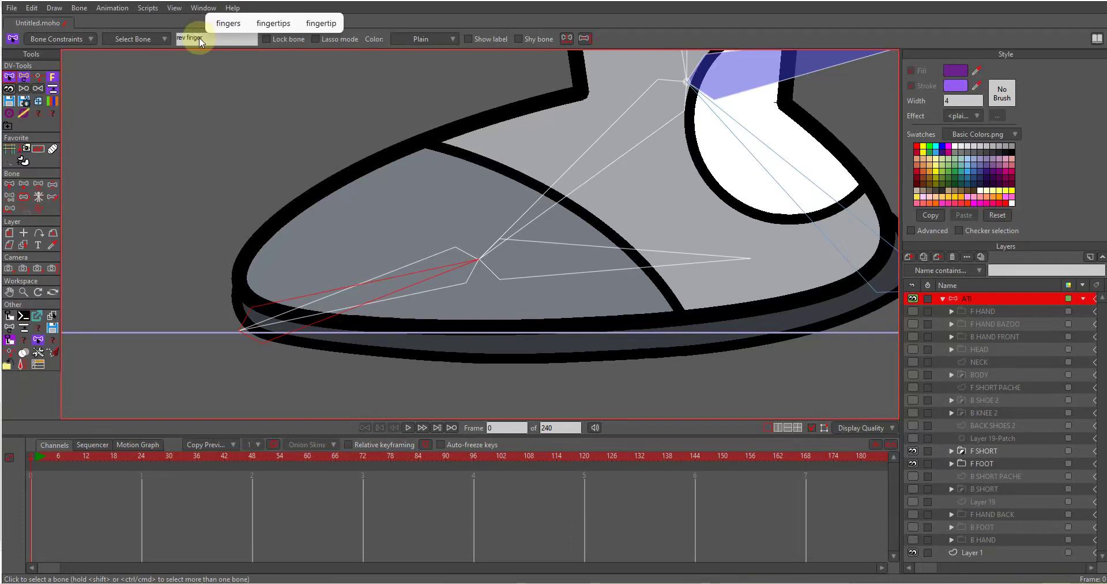
key(Return)
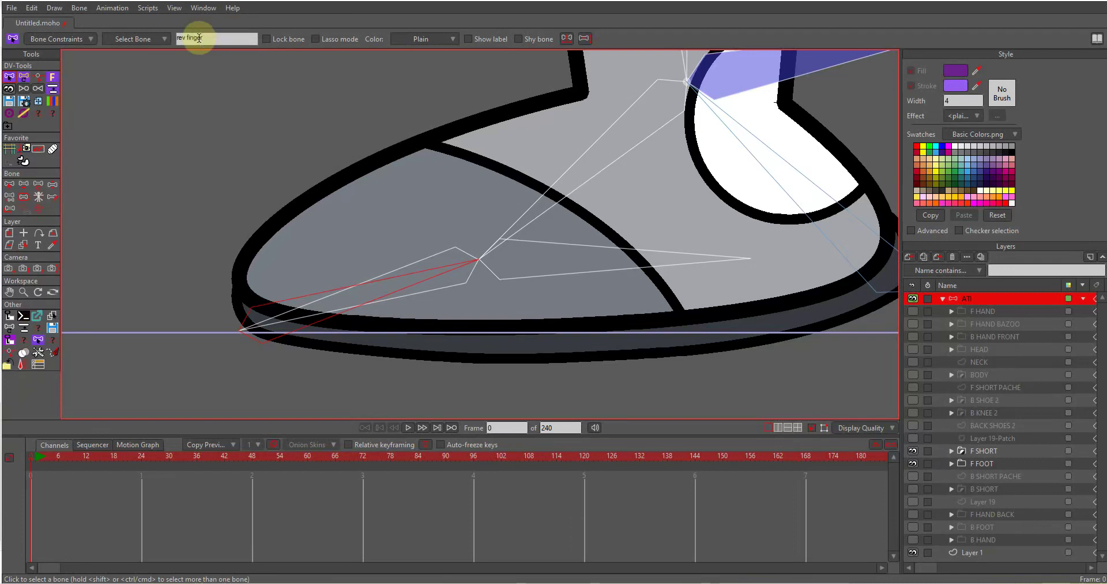
Rename the horizontal bone running from the ball of the foot toward the heel as "rev ankle"
click(569, 245)
double_click(200, 39)
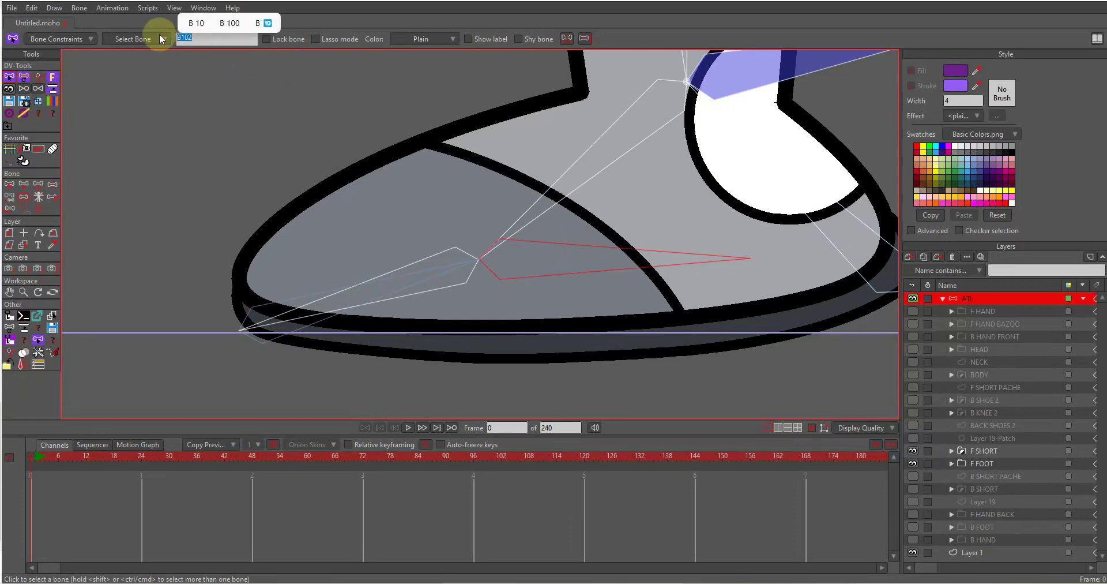
text(rev)
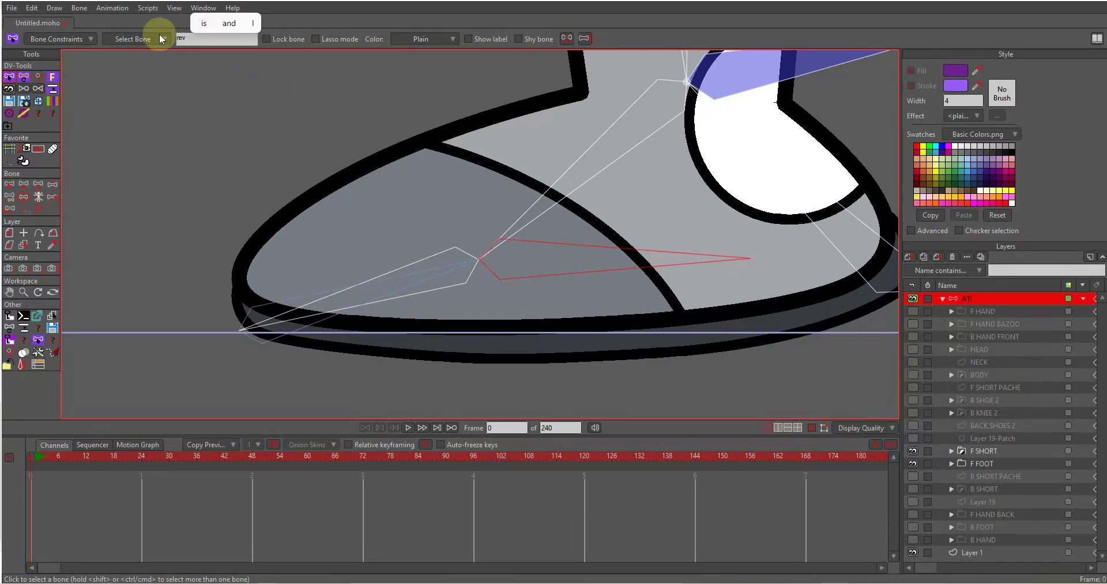
text( ankle)
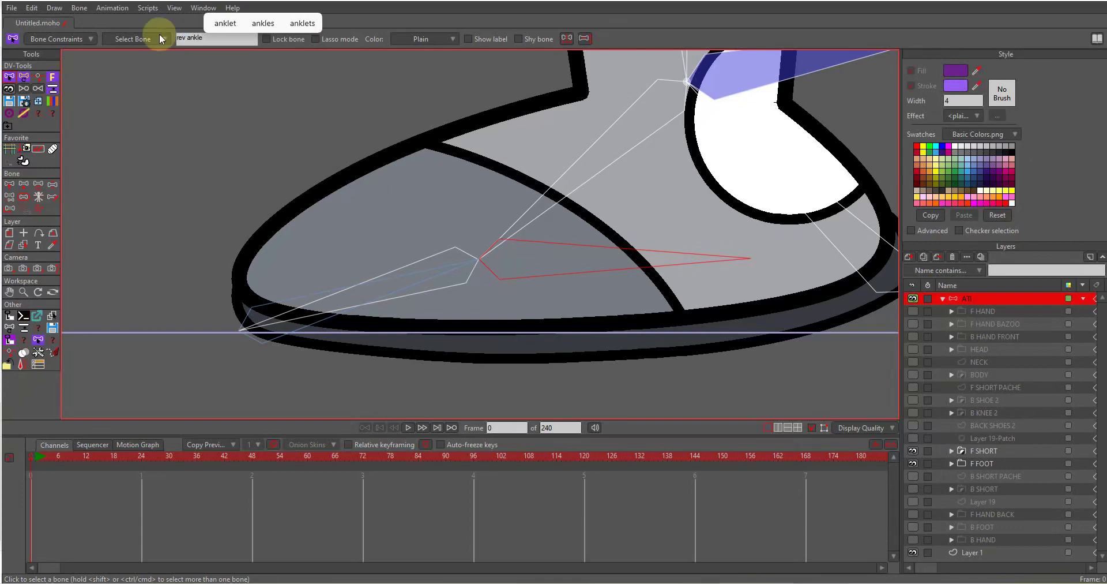
key(Return)
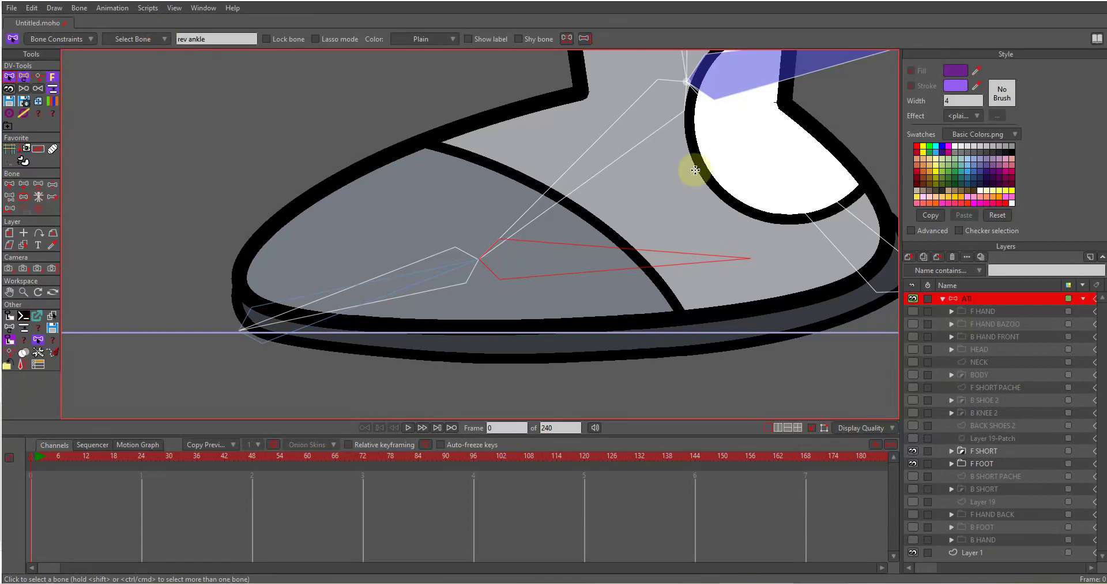
Rename the bone running from the back of the heel to the ankle joint as "heel"
click(823, 232)
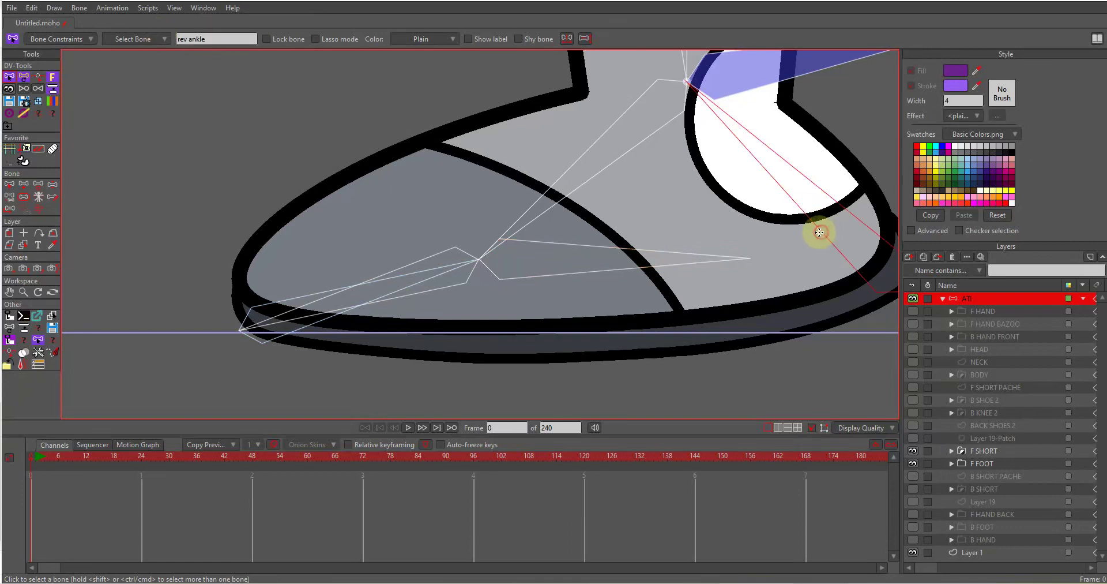
click(185, 38)
text(heel)
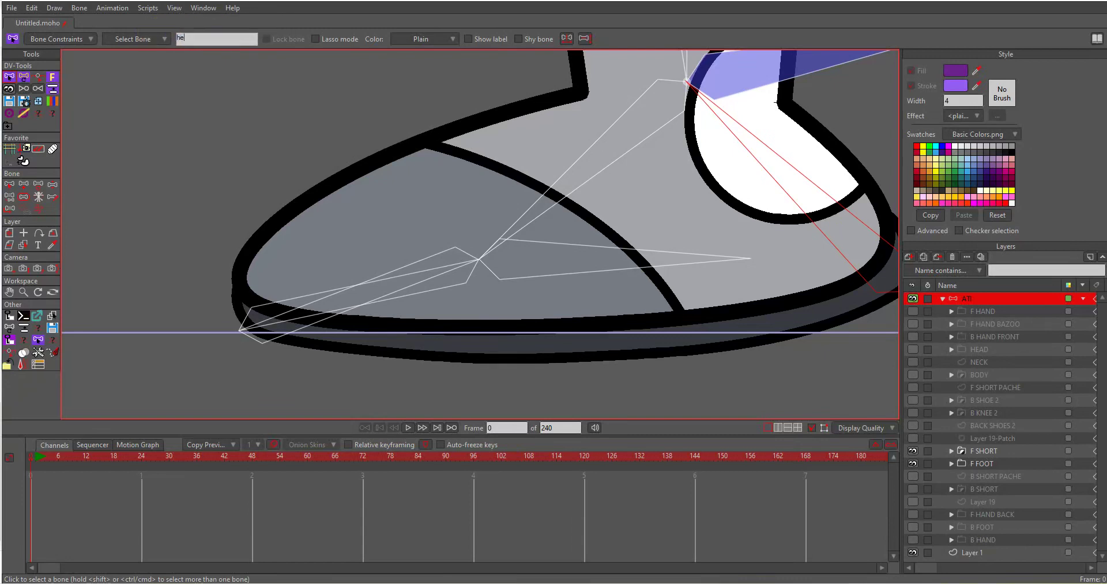
key(Return)
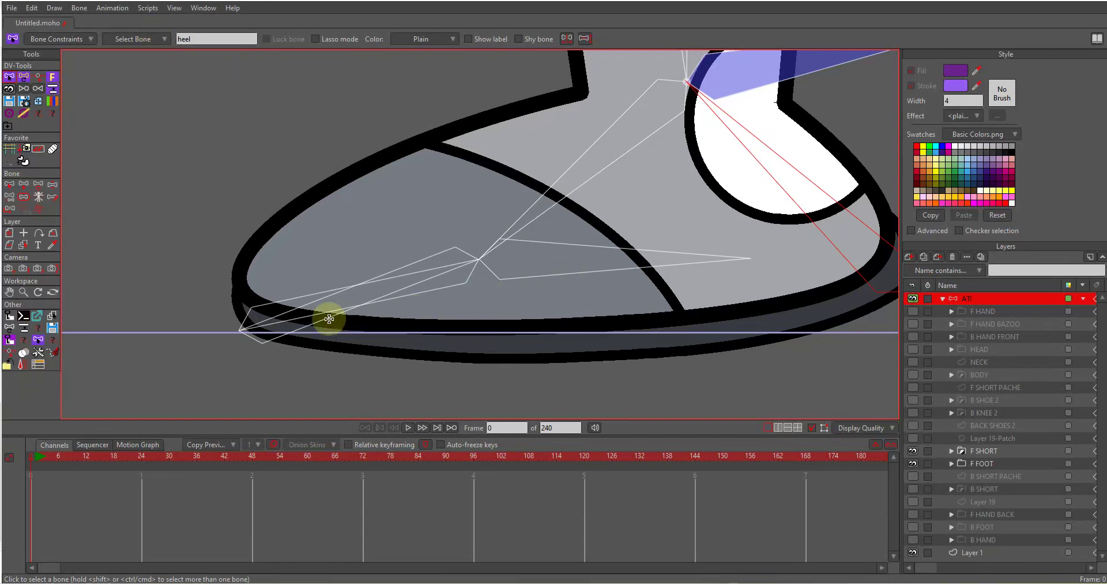
Set the f toe bone's target constraint to the rev finger bone
click(450, 248)
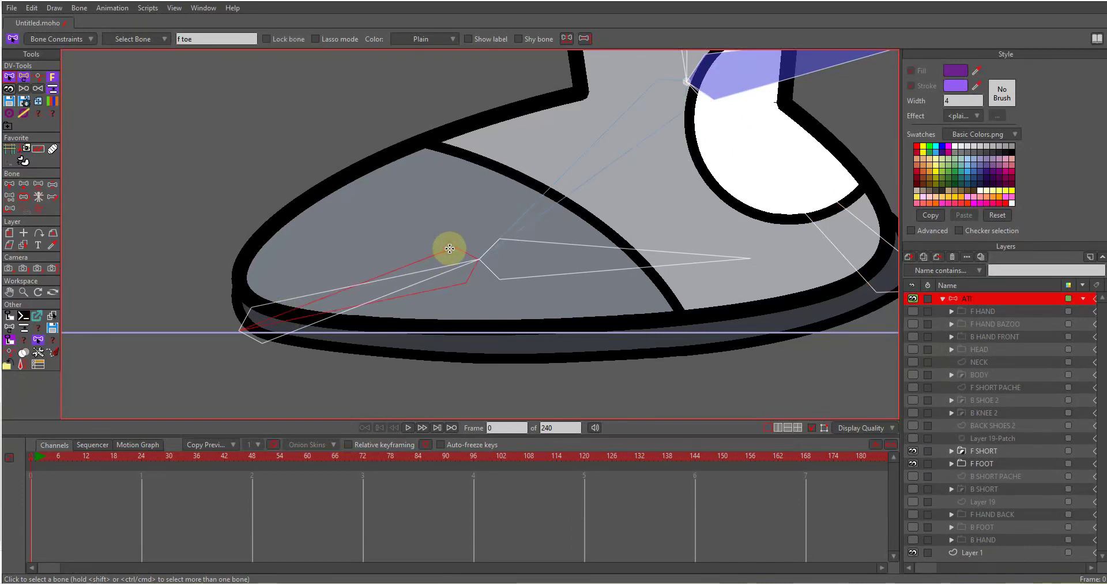
click(81, 39)
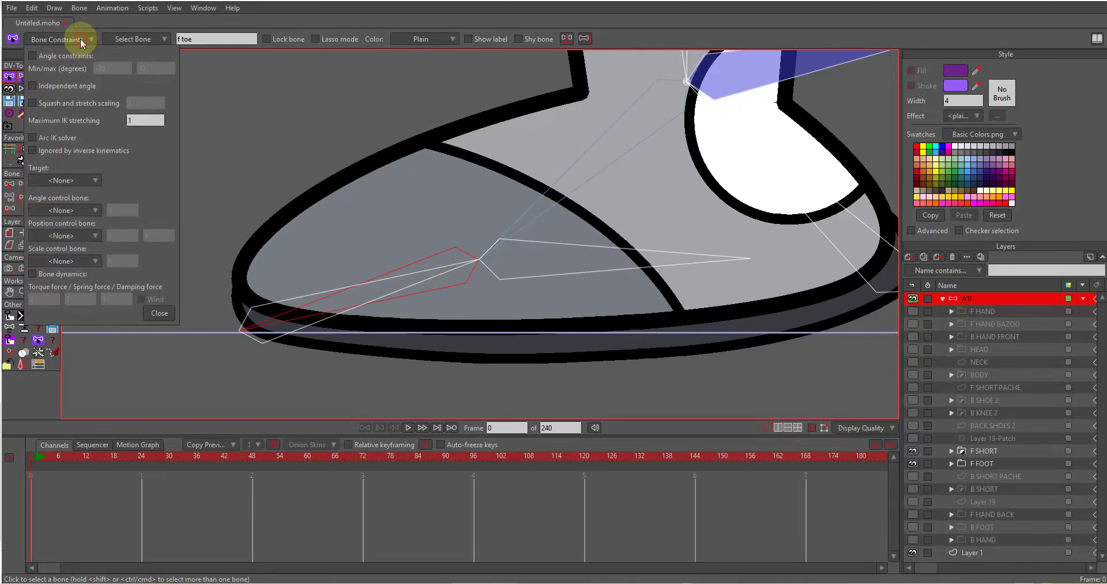
click(70, 180)
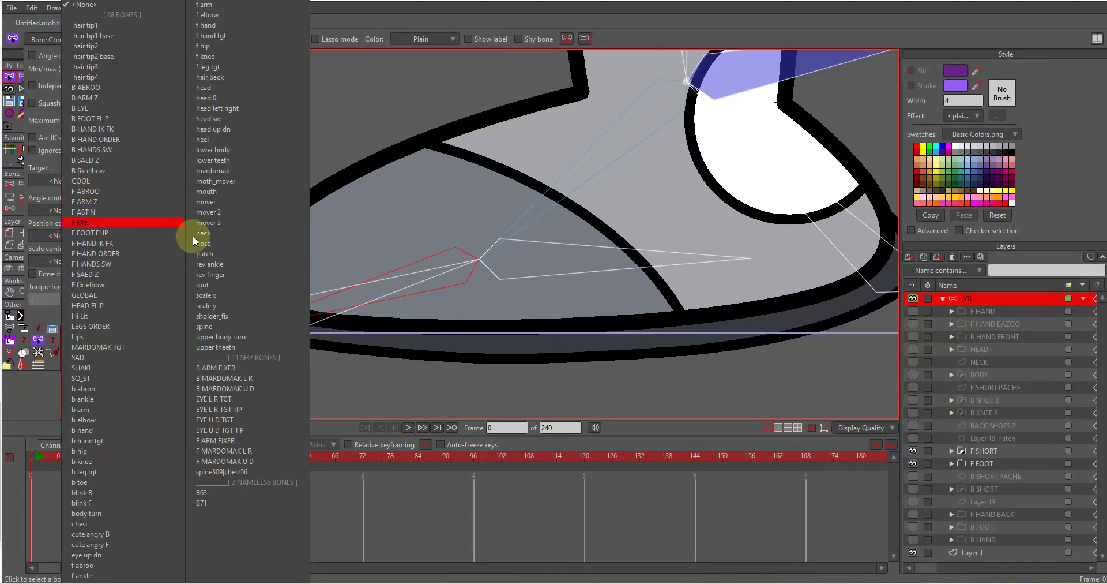
click(223, 274)
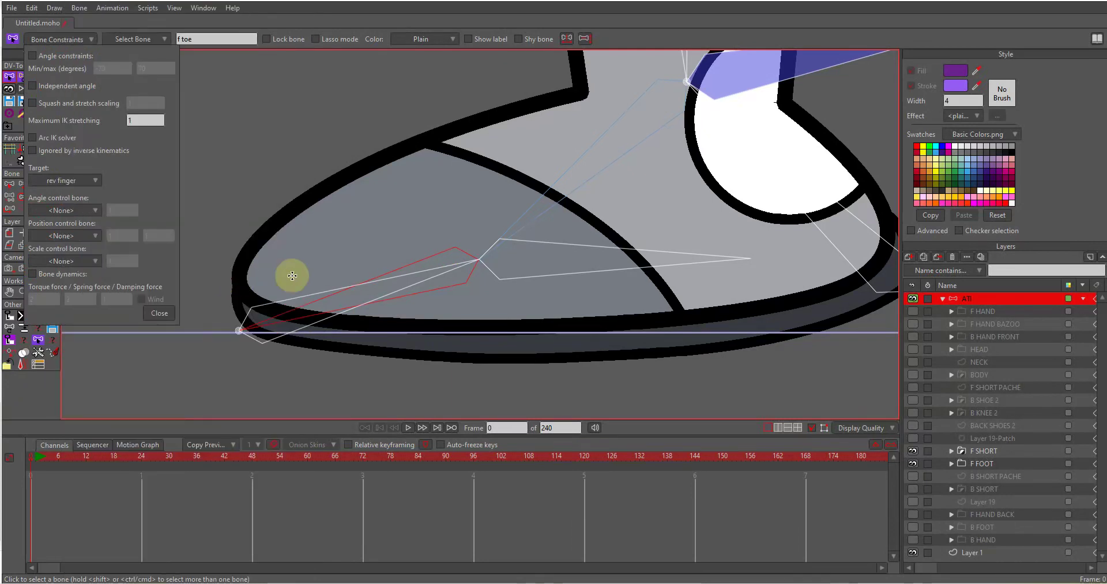
Set the f ankle bone's target constraint to rev ankle and close the constraint settings
click(563, 199)
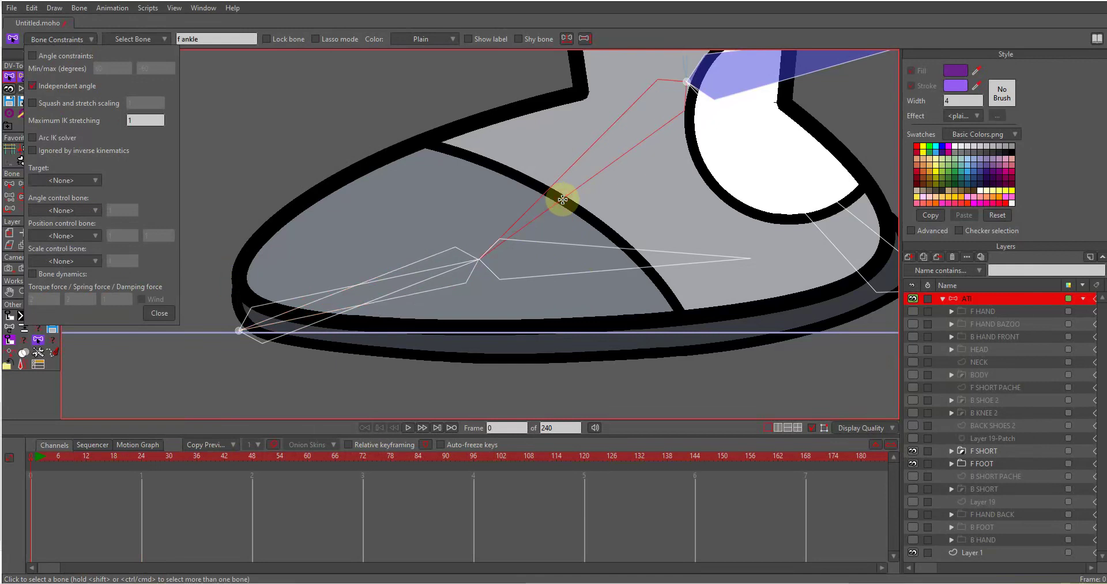
click(74, 177)
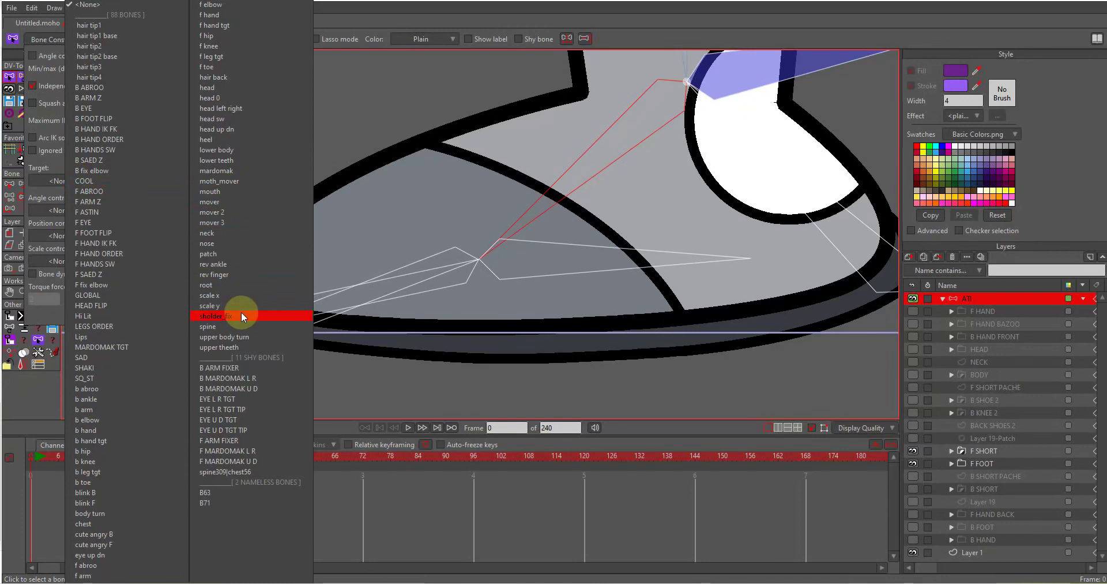
click(238, 263)
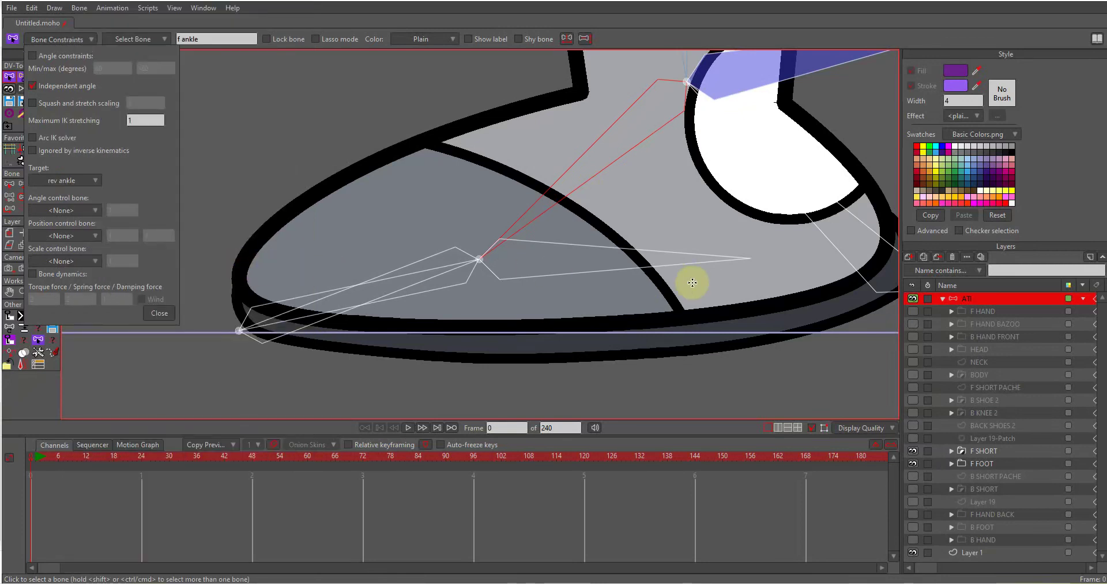
drag(759, 276, 652, 338)
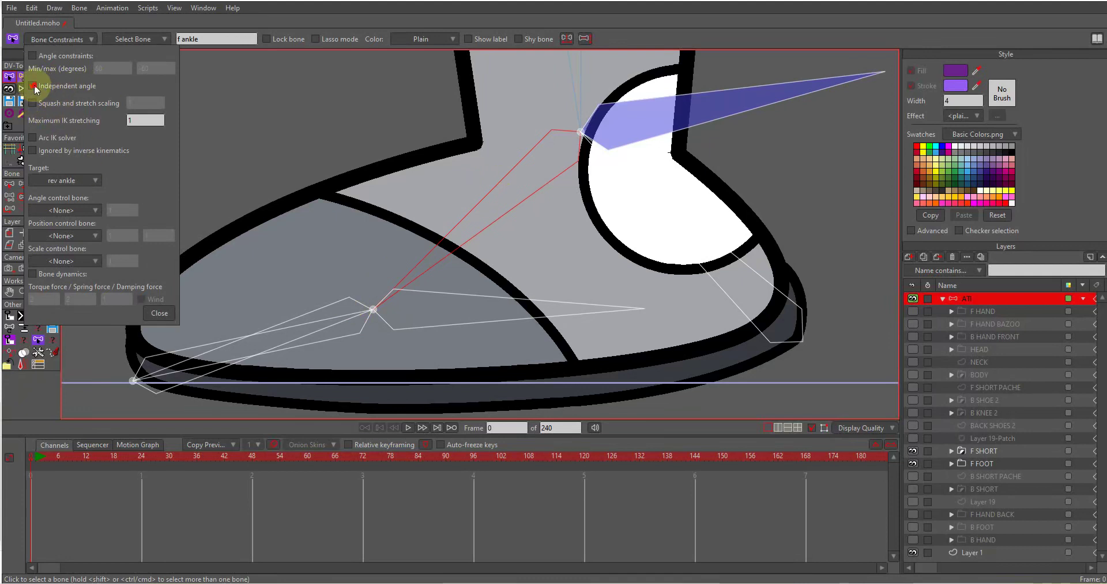
click(160, 313)
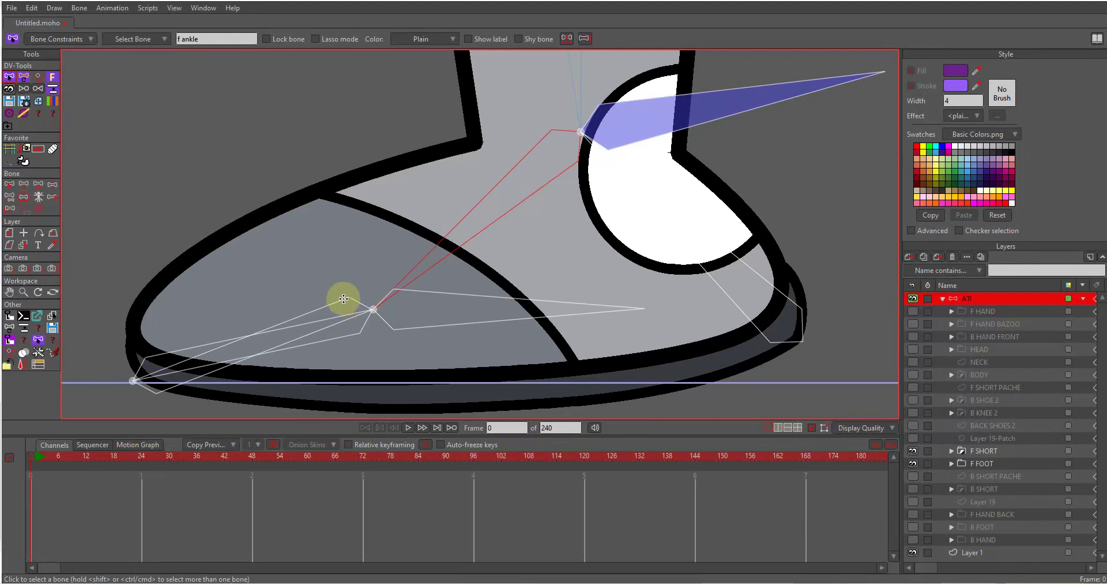
Check the constraint settings of the f toe bone
click(342, 301)
click(75, 40)
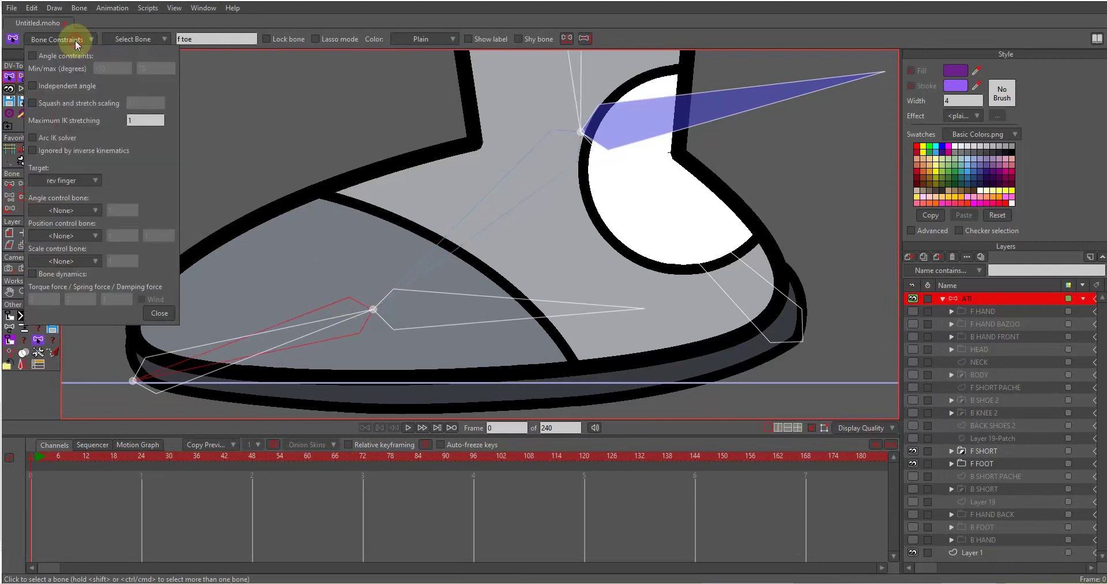
click(75, 40)
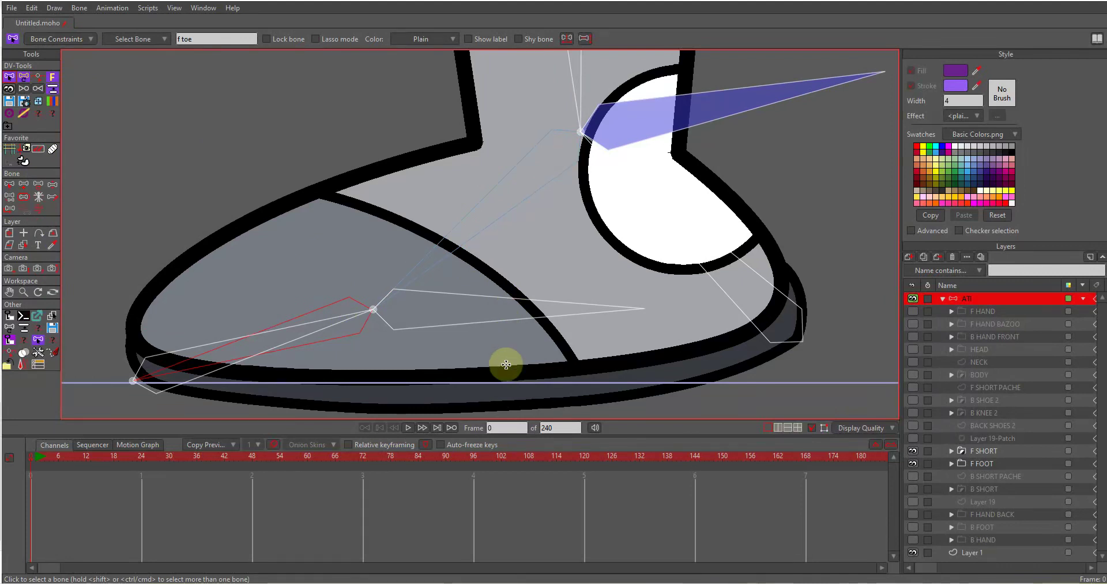
At frame 24, test the leg rig by moving the heel bone up and toward the toe side so the knee bends
scroll(542, 247, down, 5)
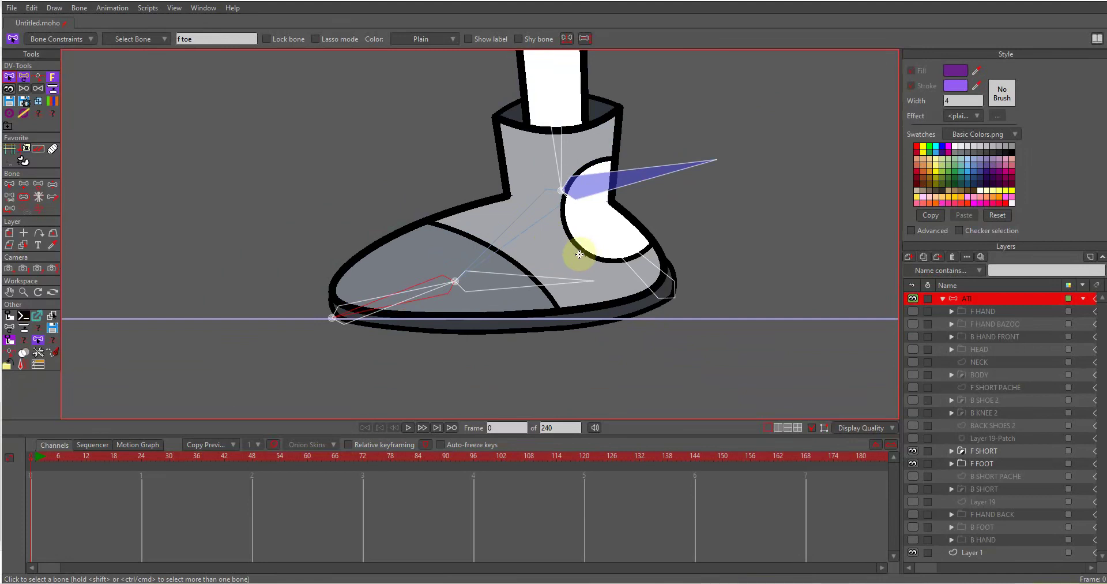
drag(562, 242, 546, 298)
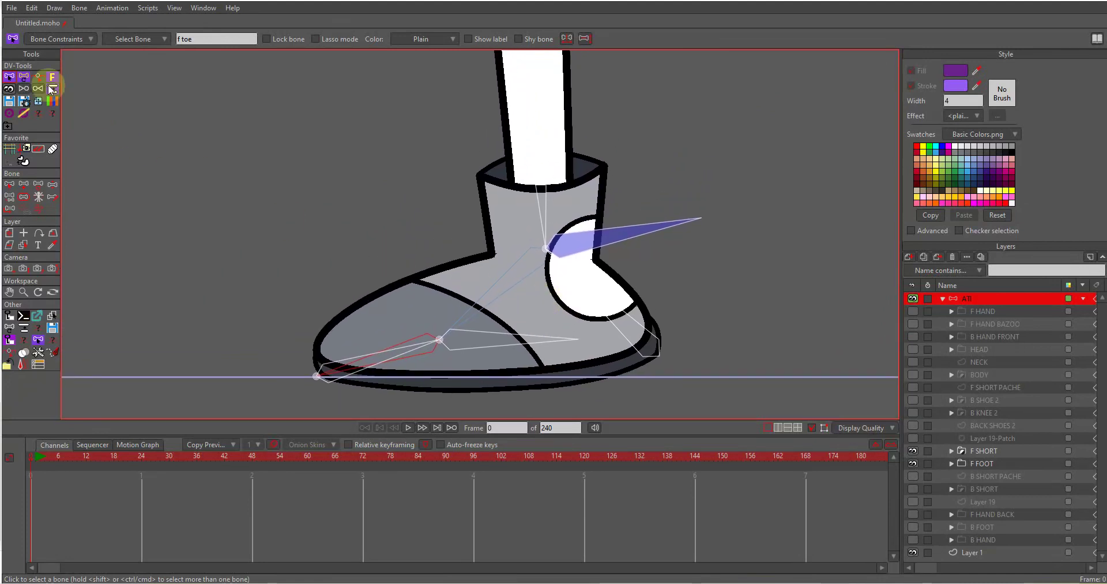
click(24, 76)
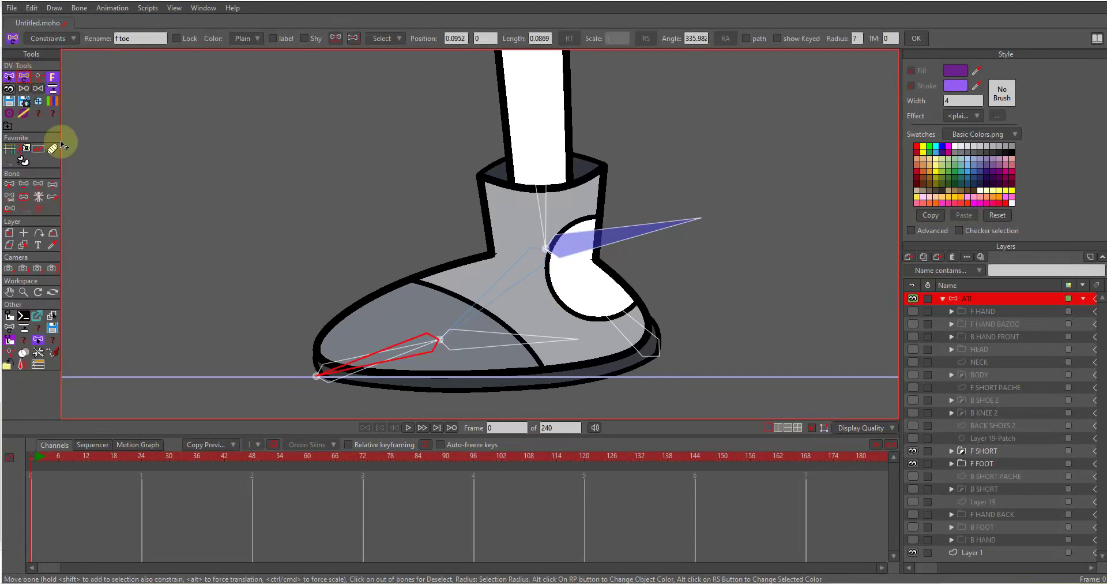
click(141, 456)
click(140, 459)
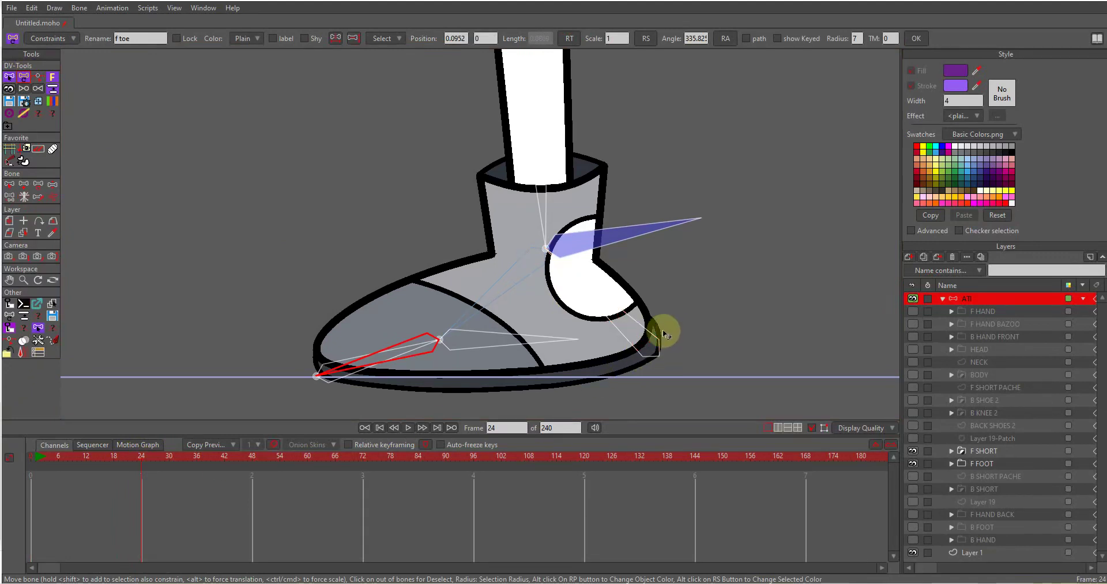
scroll(663, 325, up, 3)
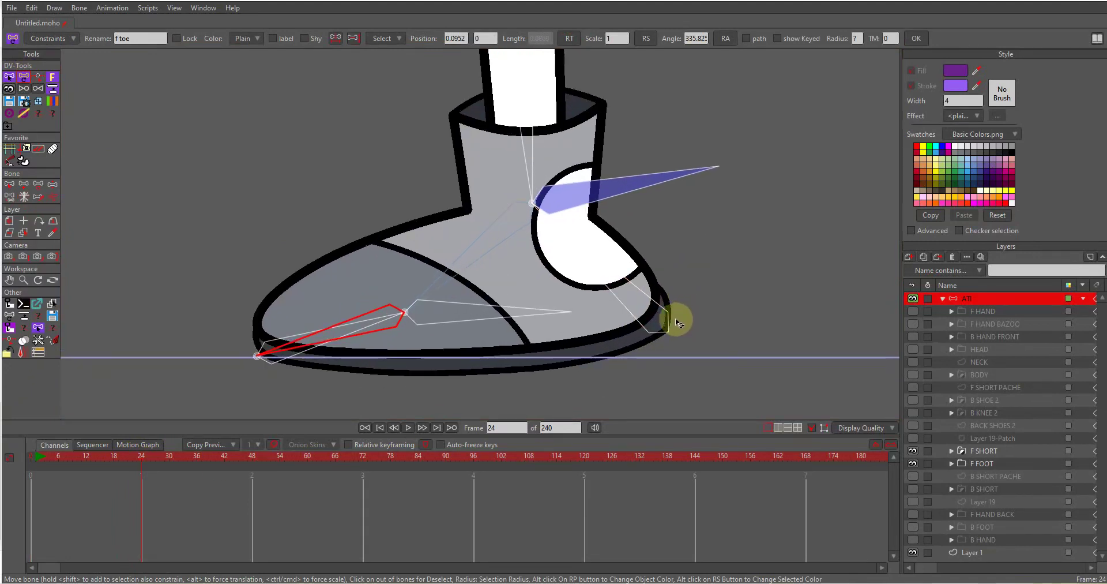
drag(660, 317, 604, 248)
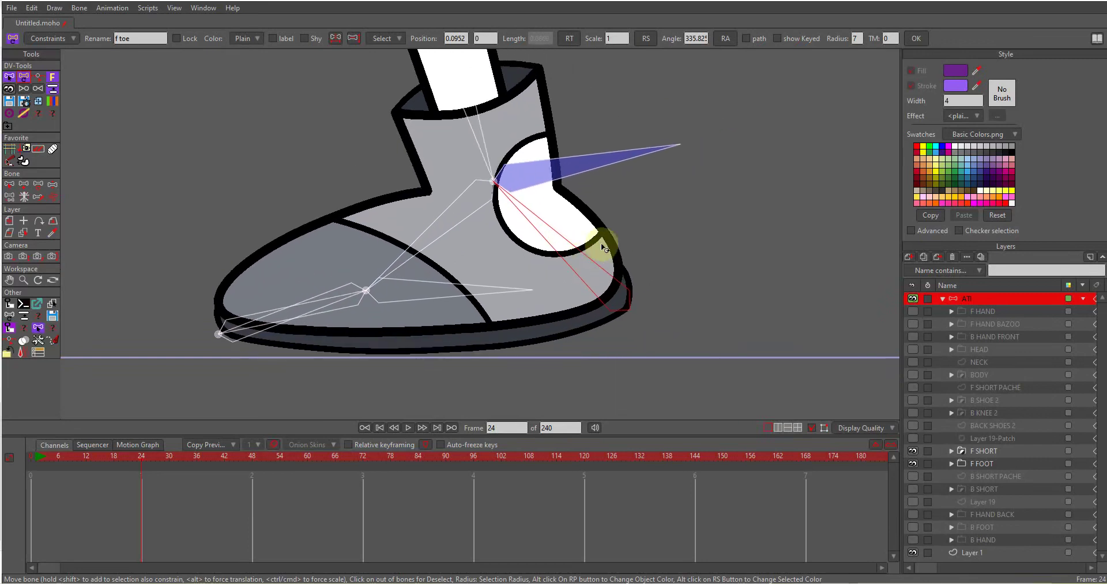
scroll(604, 248, down, 4)
click(566, 349)
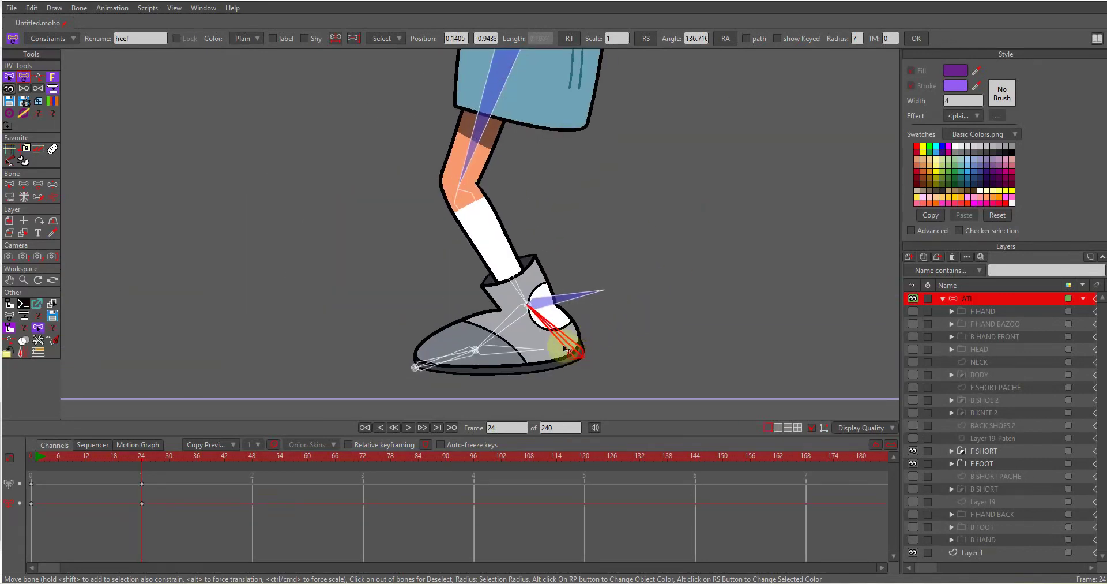
drag(566, 348, 461, 323)
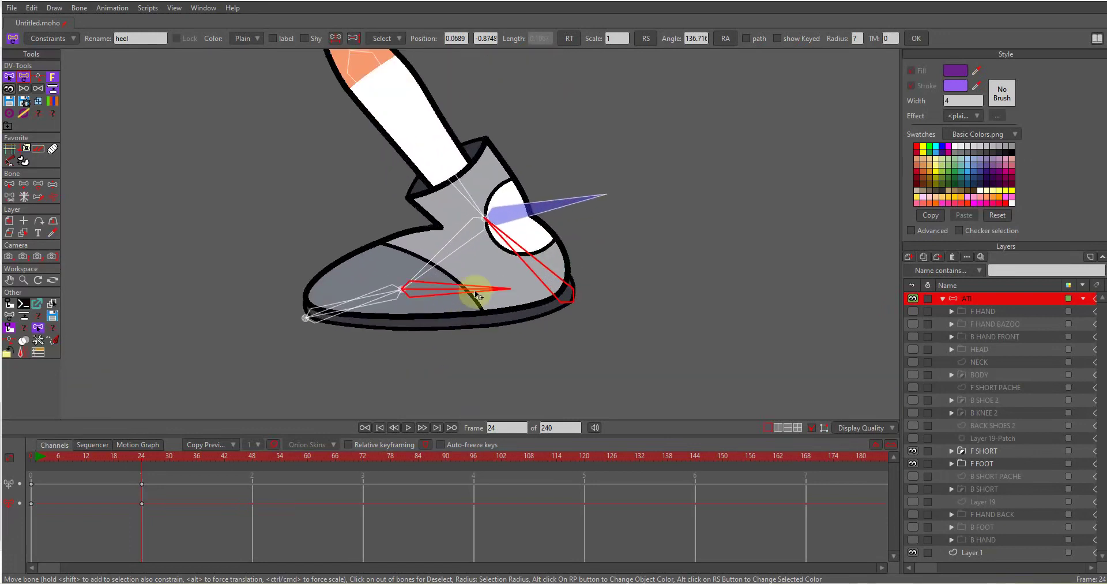
Test the foot roll at frame 24 by rotating the rev ankle and rev finger bones, and shift the foot with the heel bone
drag(478, 296, 444, 239)
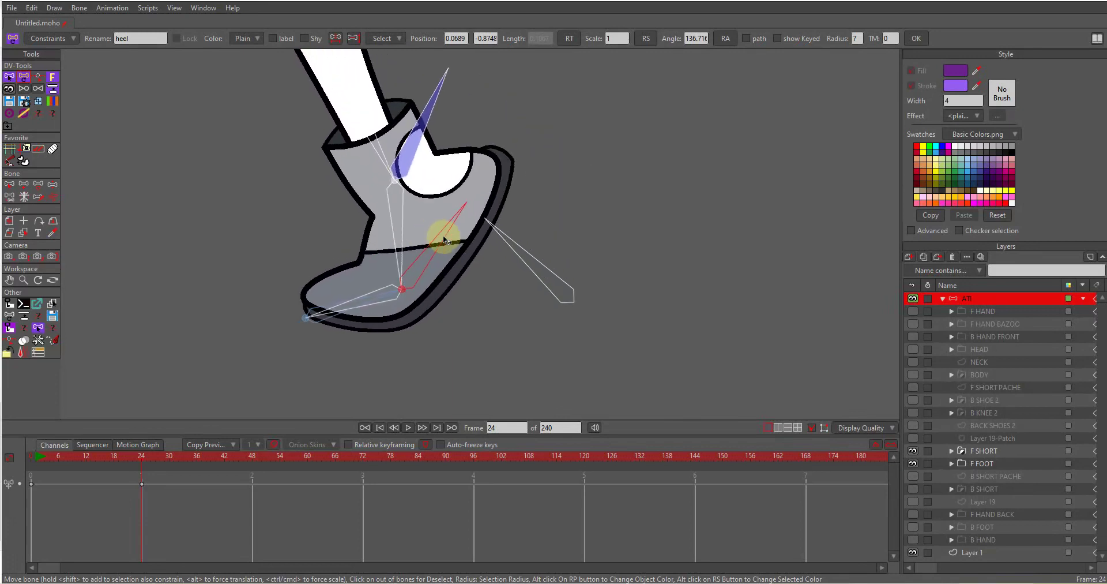
click(418, 268)
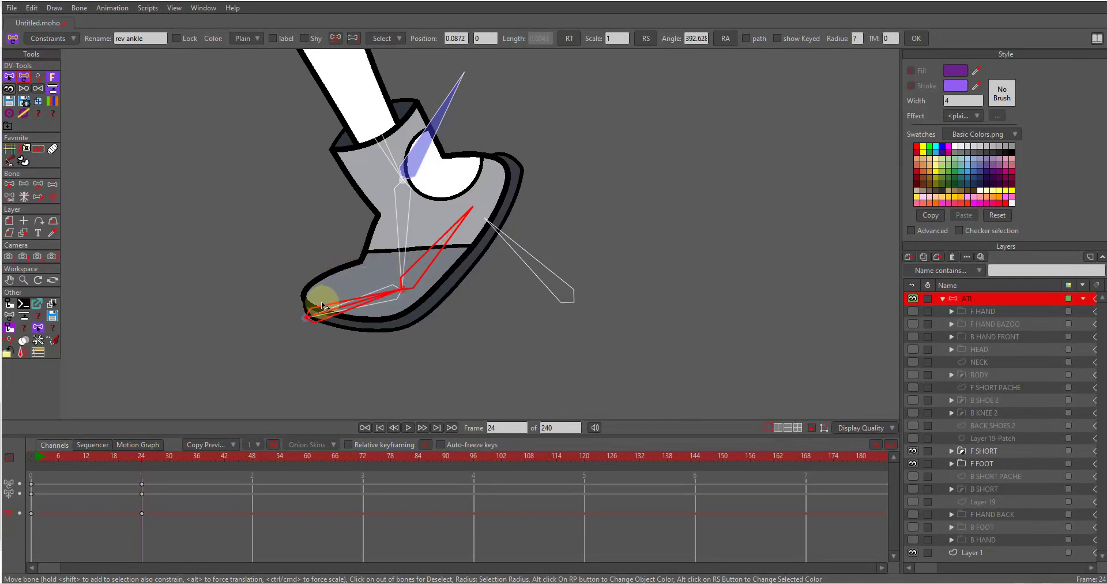
drag(323, 305, 385, 233)
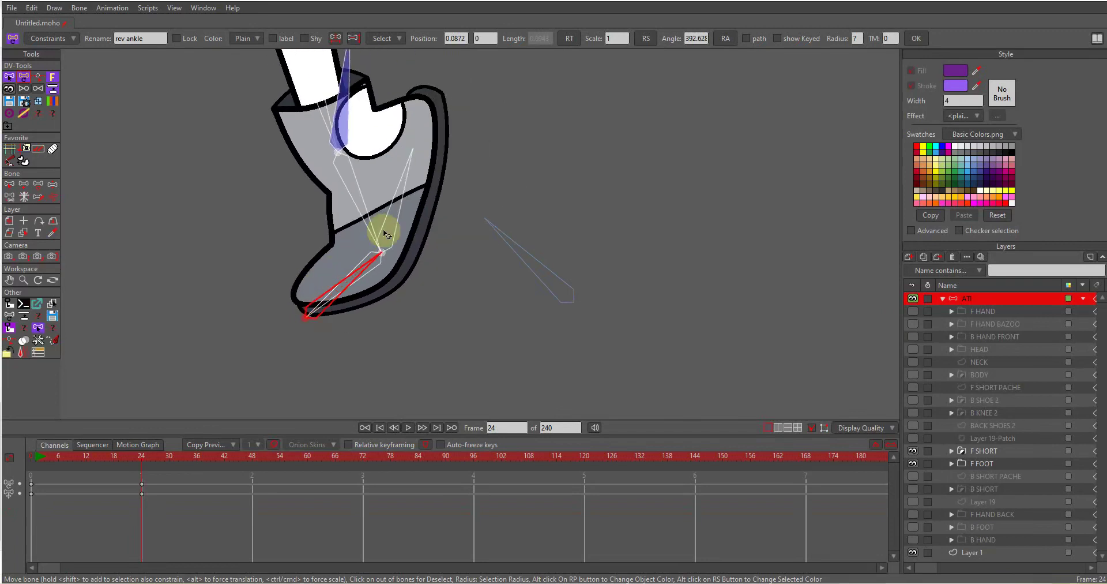
mouse_move(410, 198)
mouse_down()
mouse_move(420, 207)
mouse_move(401, 198)
mouse_up()
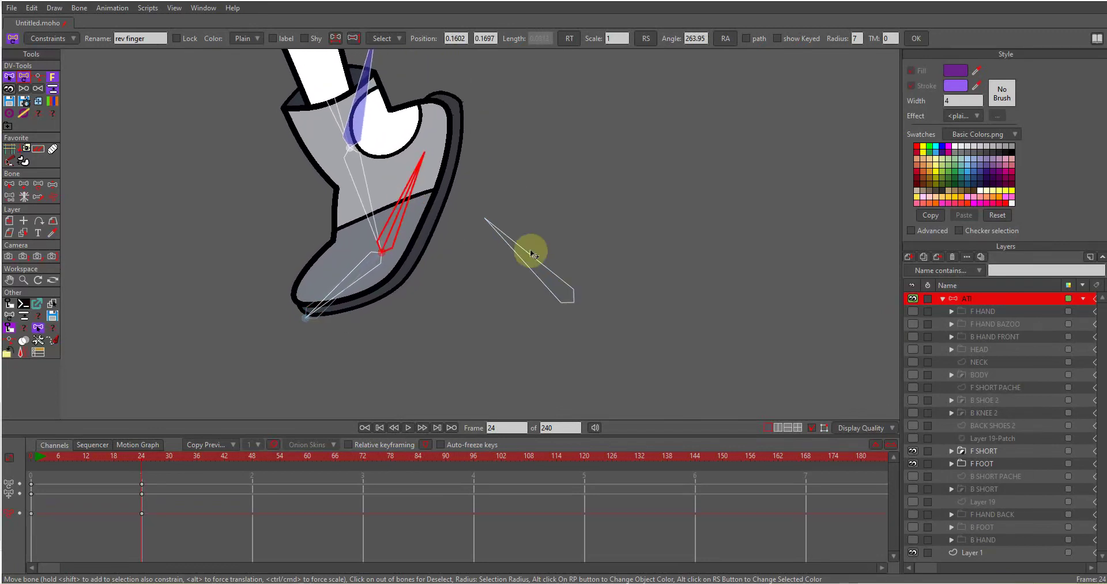
drag(526, 249, 610, 313)
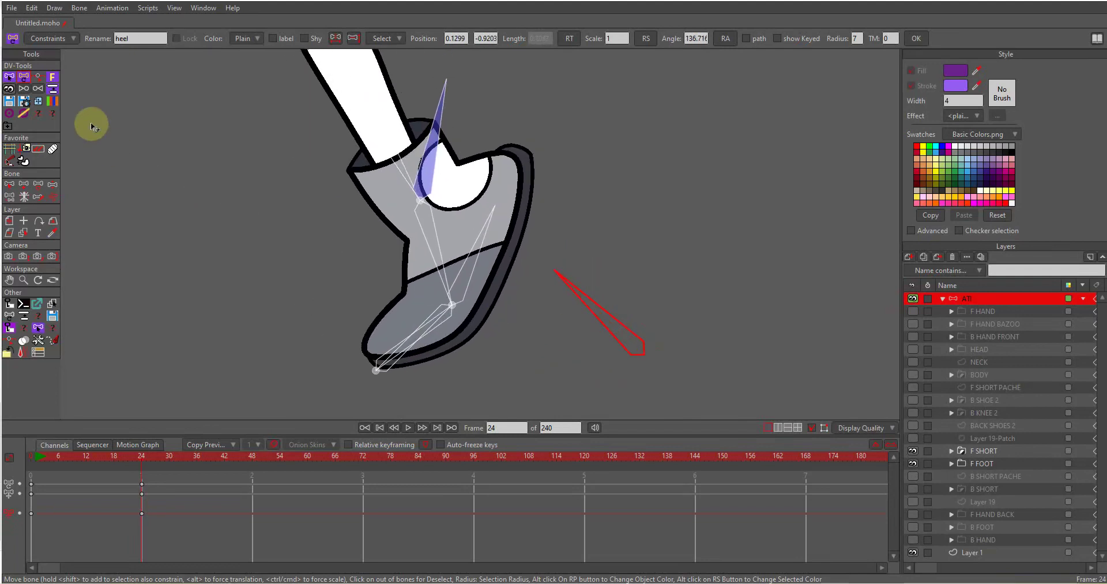
Select all the leg and foot bones, delete their test keyframes at frame 24, and return to frame 0
click(16, 88)
drag(721, 388, 297, 121)
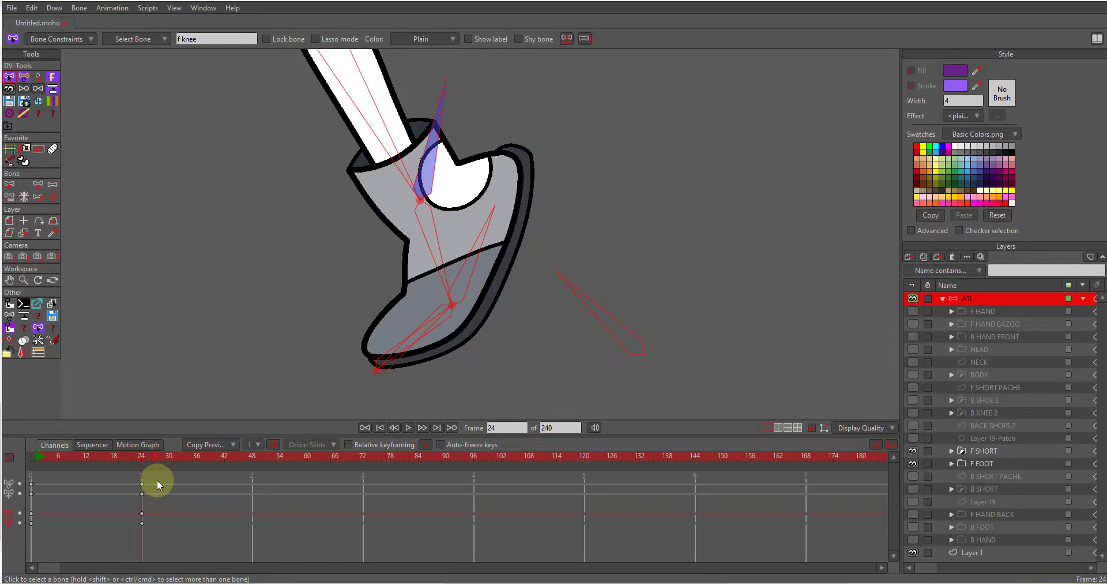
drag(157, 479, 132, 539)
key(Delete)
click(33, 454)
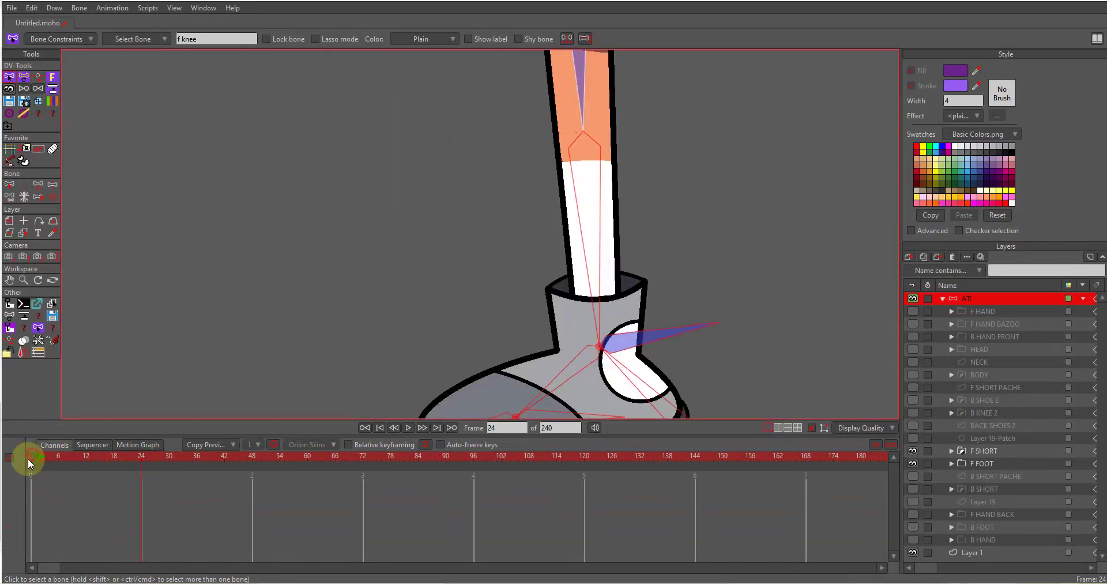